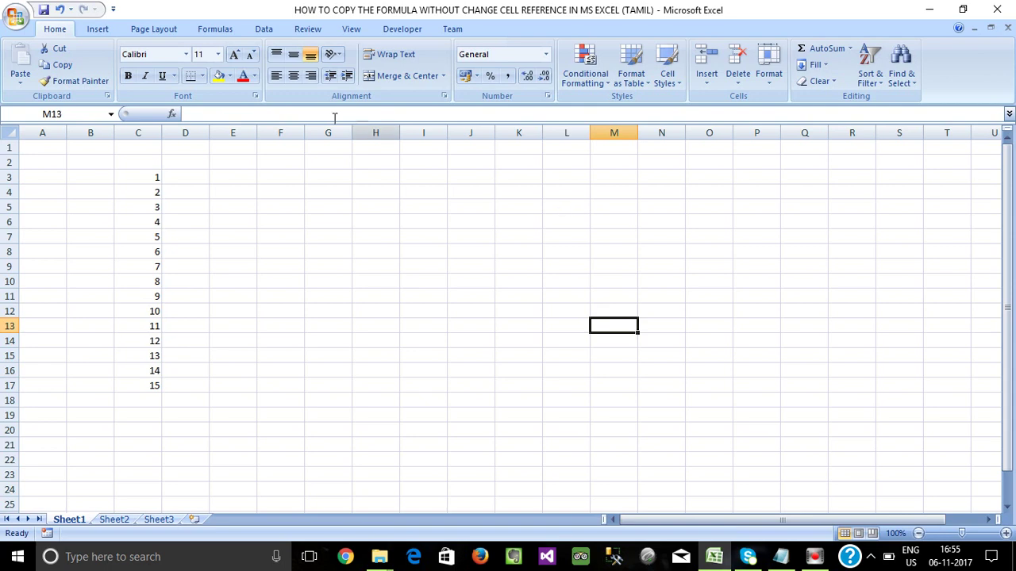
Enter the formula =C3+C4 in cell E3
left_click(147, 176)
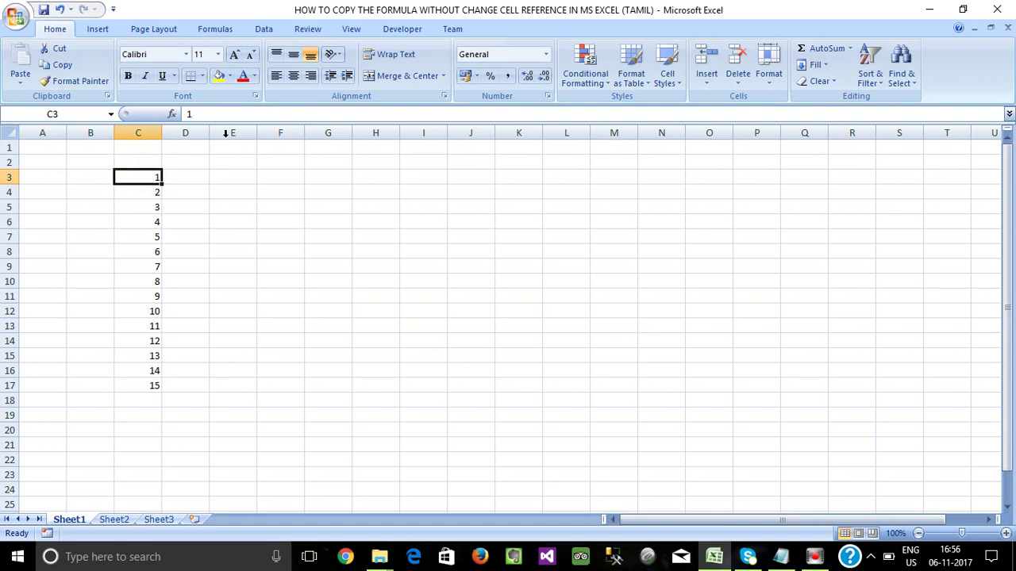
left_click(229, 174)
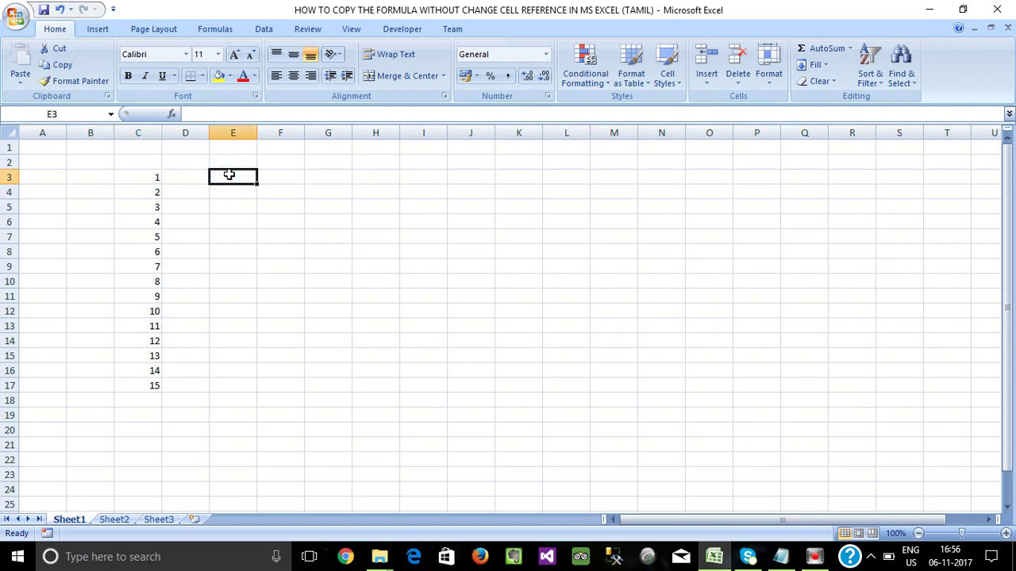
type("=")
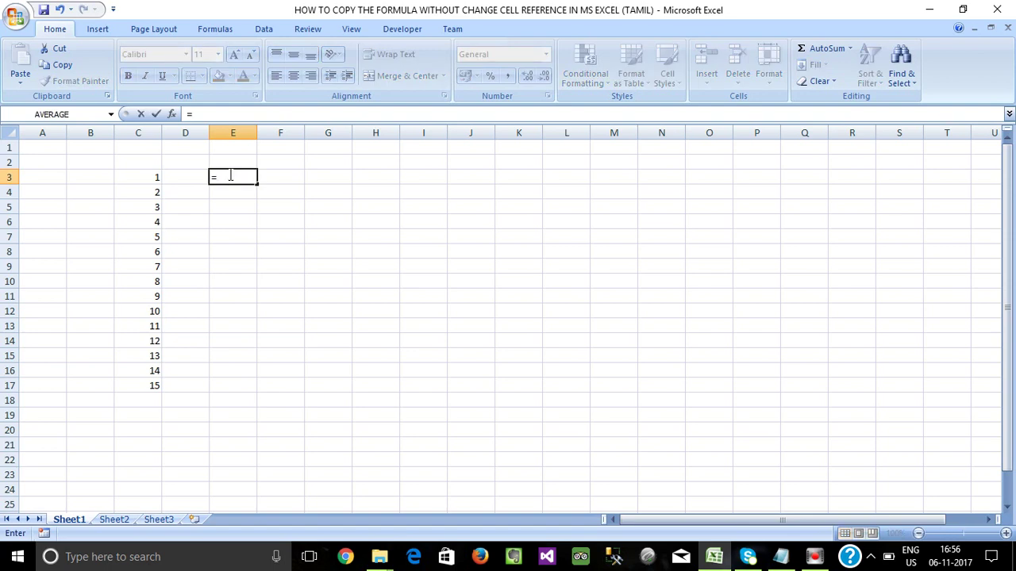
left_click(147, 176)
type("+")
left_click(140, 196)
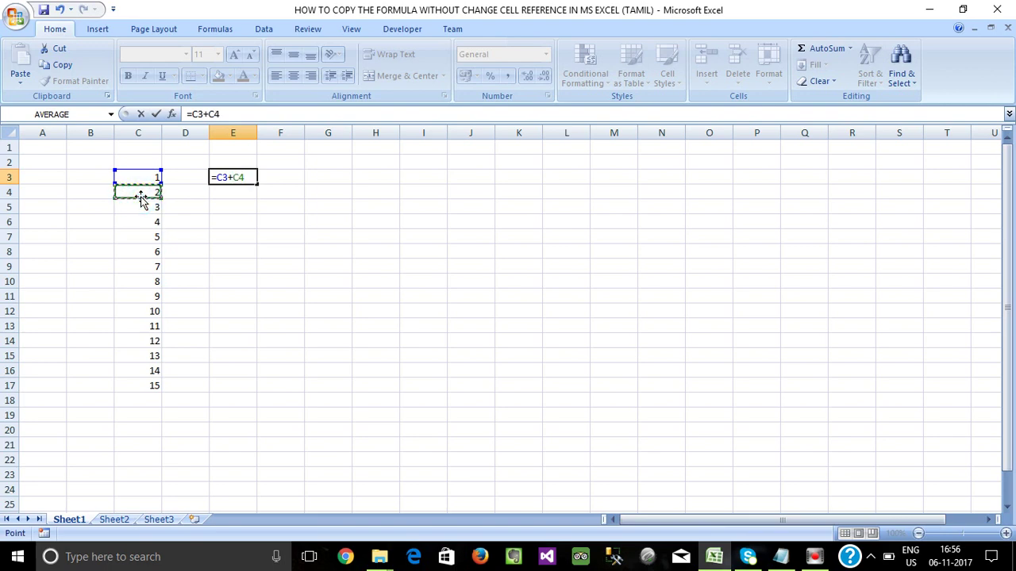
key("Return")
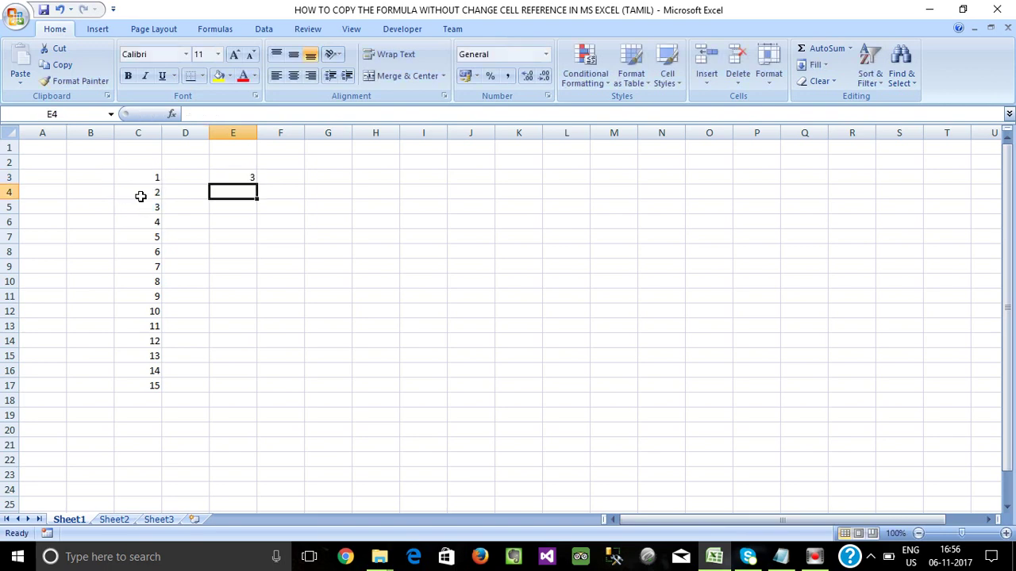
Fill E3's sum down to E17, then inspect the shifted references in E6 and E14
left_click(245, 177)
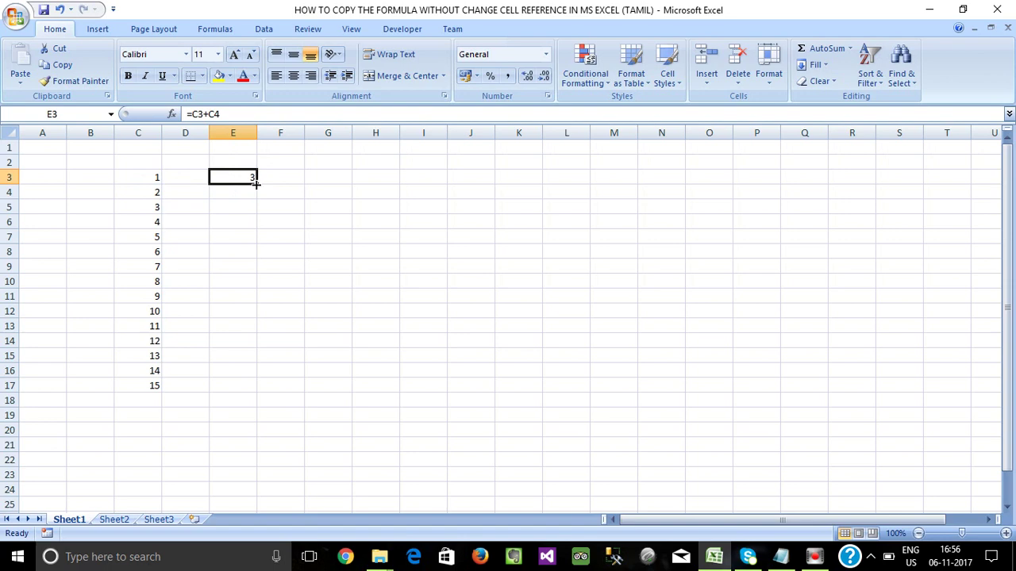
left_click_drag(256, 183, 258, 390)
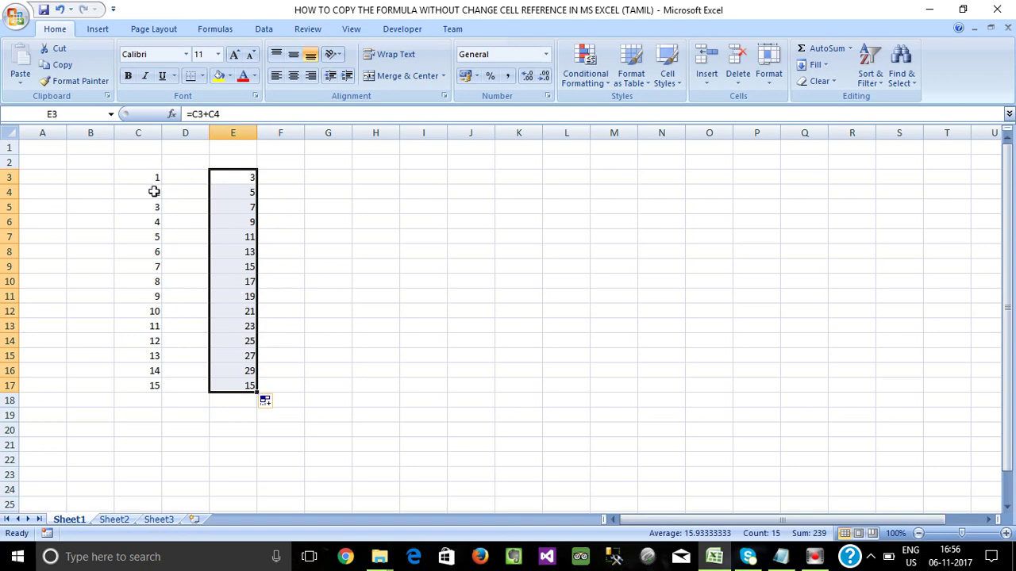
left_click(240, 222)
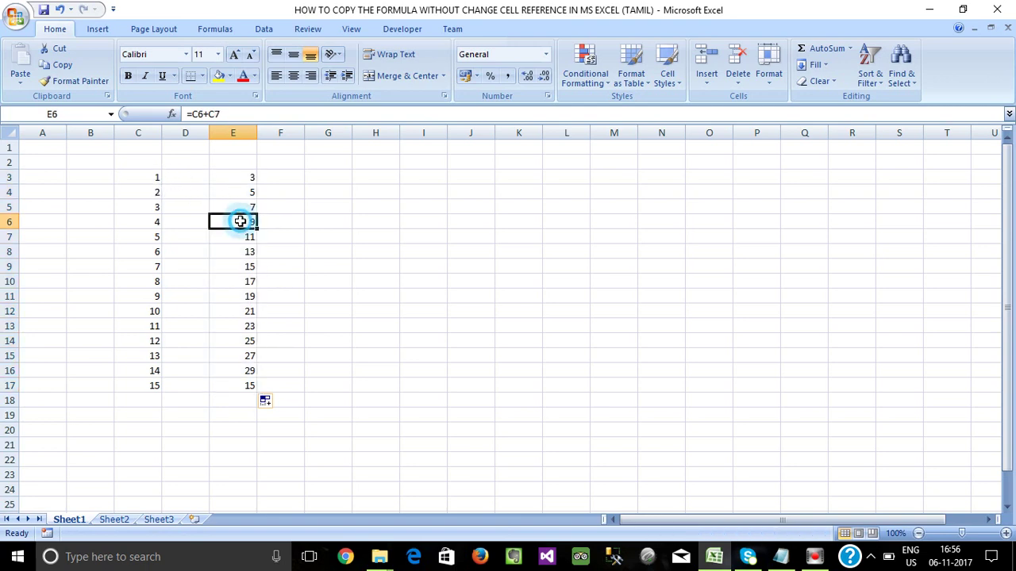
double_click(238, 341)
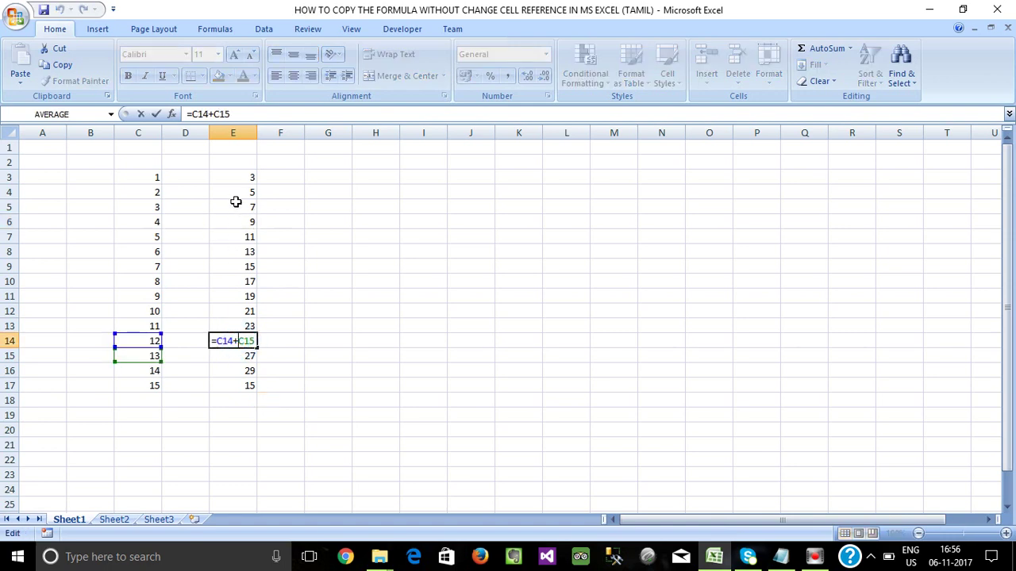
key("Escape")
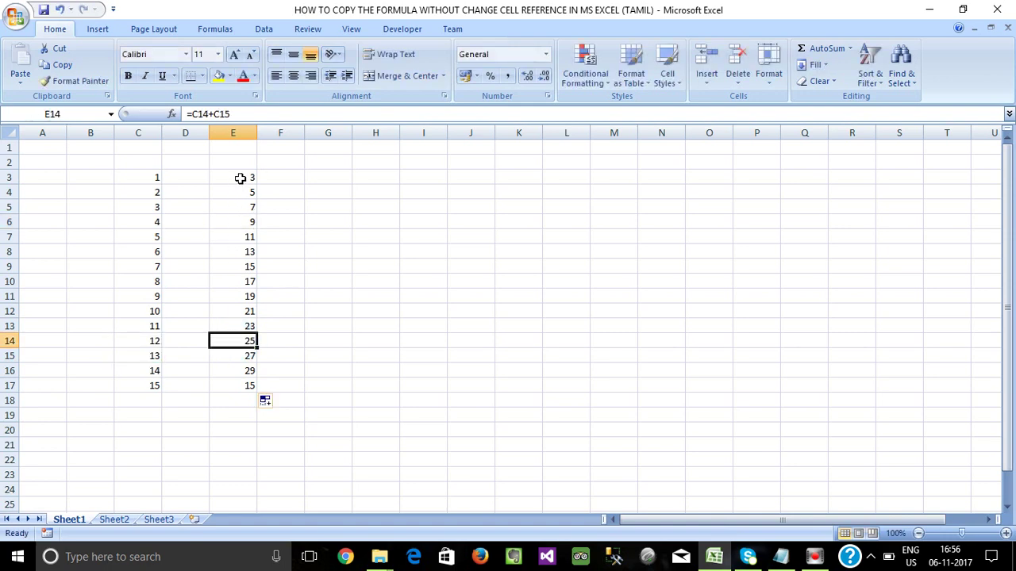
left_click(239, 179)
key("ctrl+shift+Down")
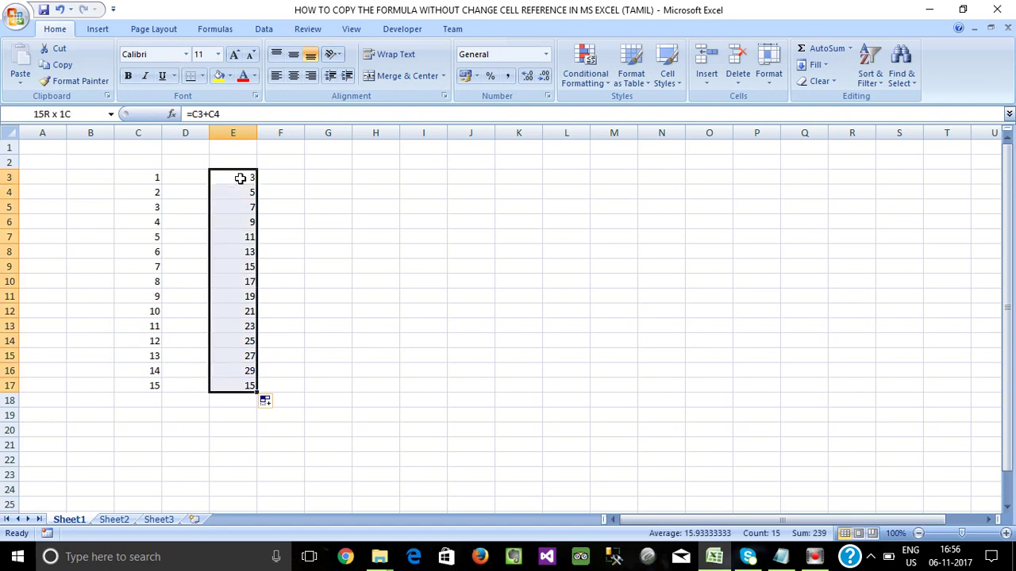
key("ctrl+c")
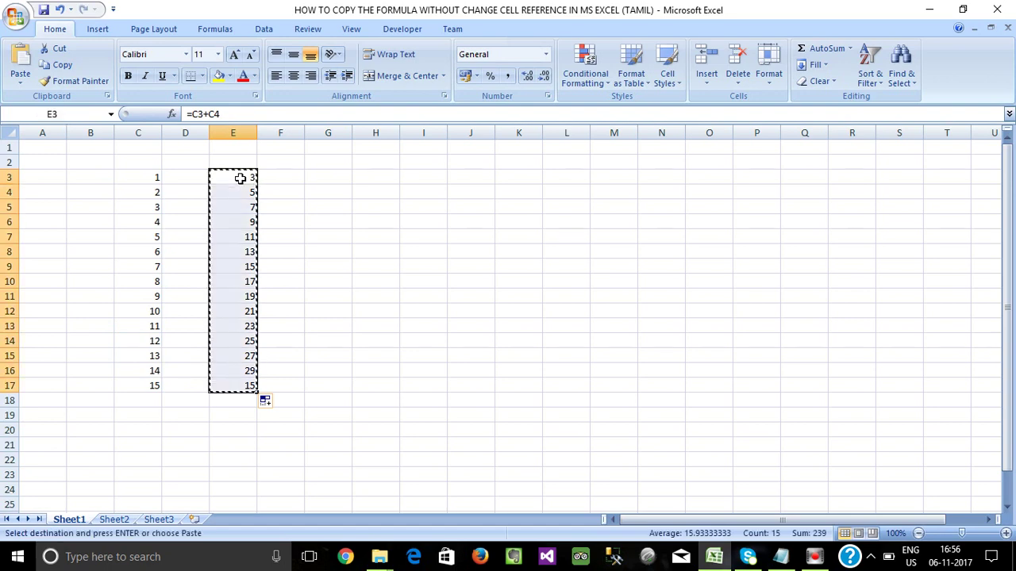
left_click(426, 179)
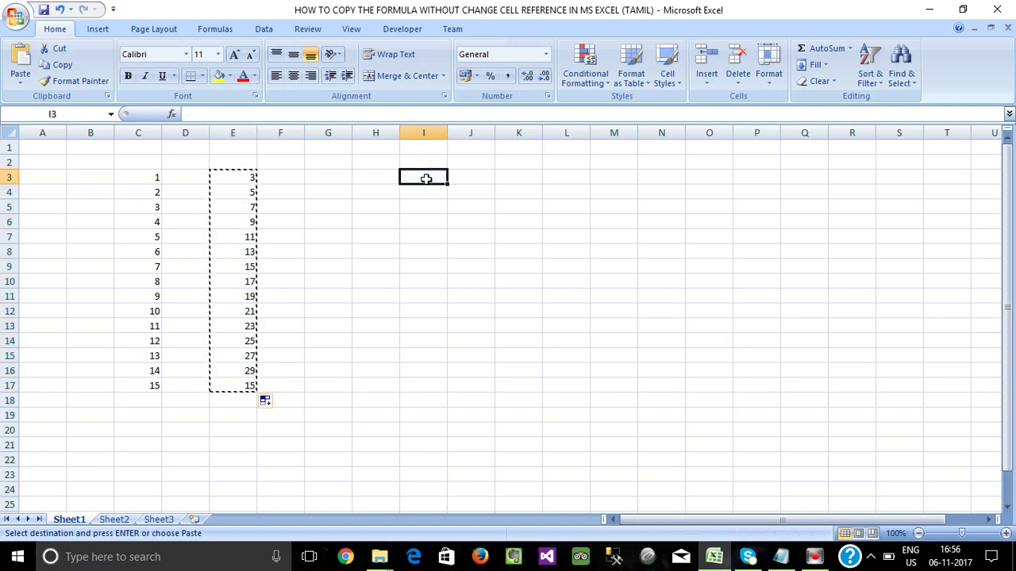
key("ctrl+v")
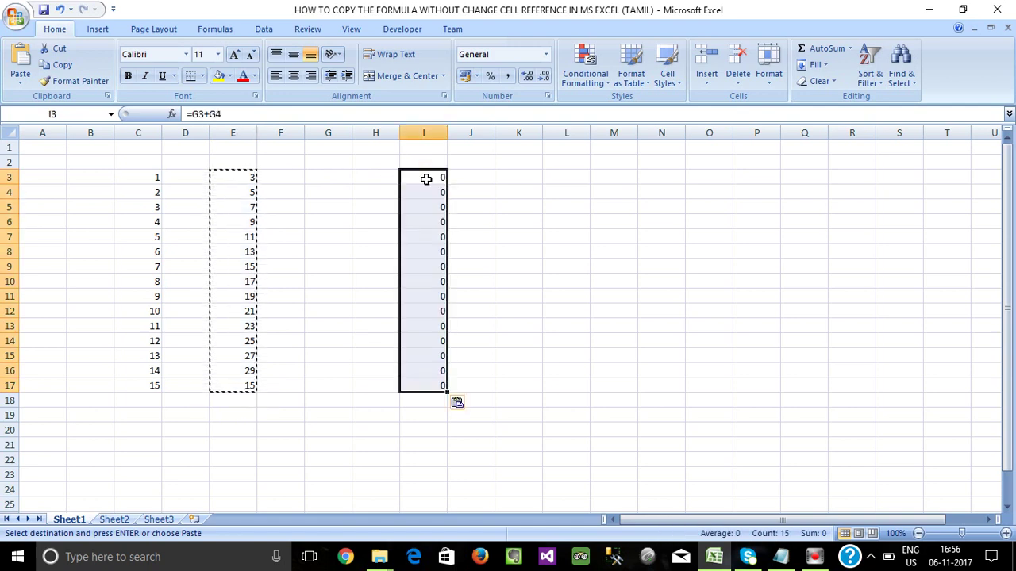
left_click(384, 176)
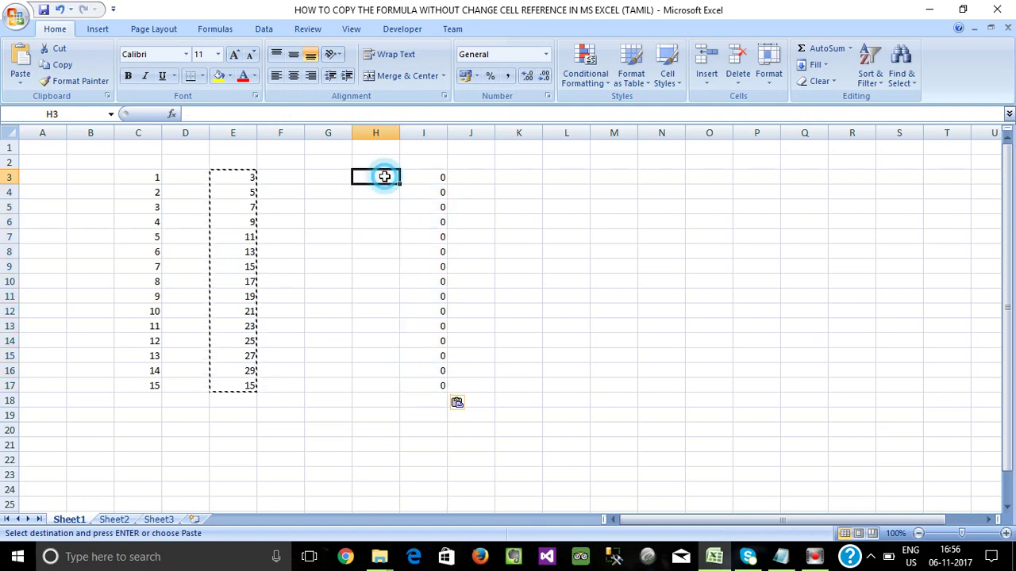
left_click(224, 179)
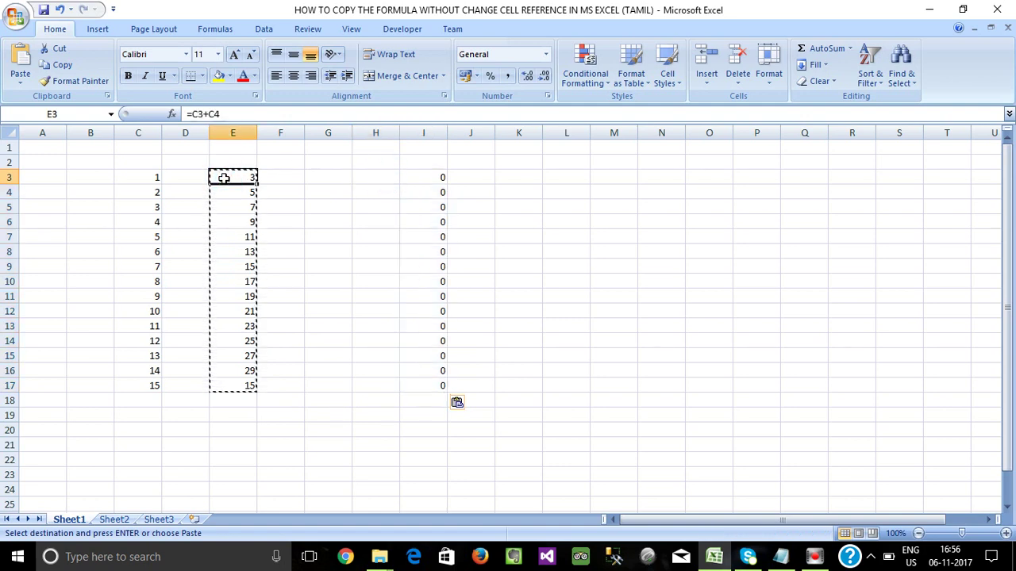
left_click(426, 176)
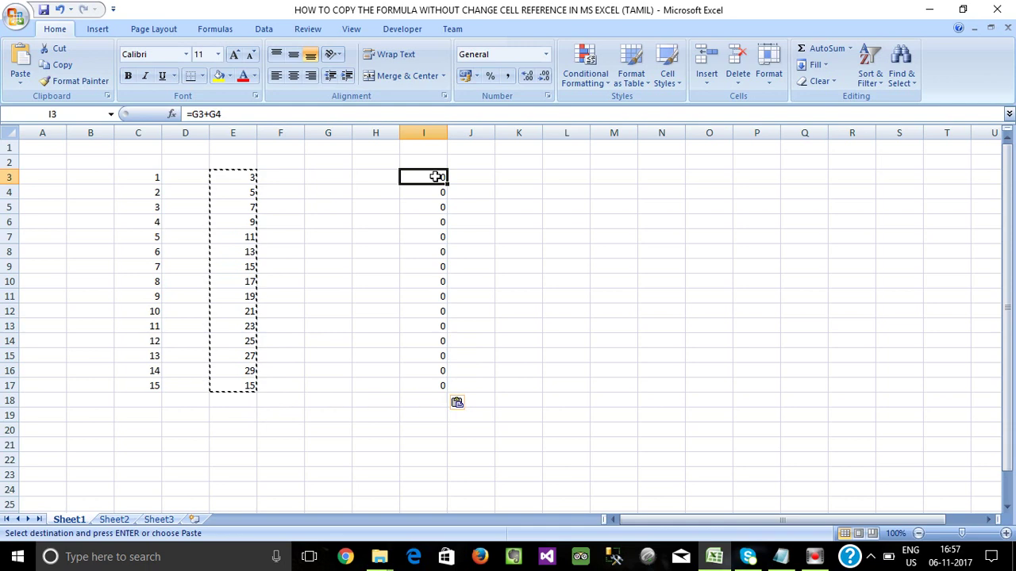
key("ctrl+space")
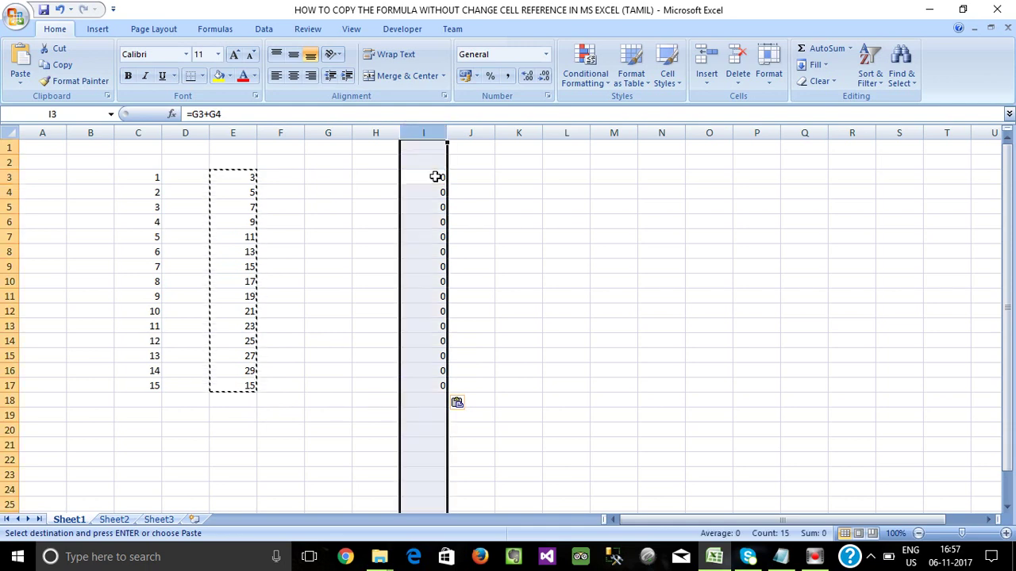
key("Delete")
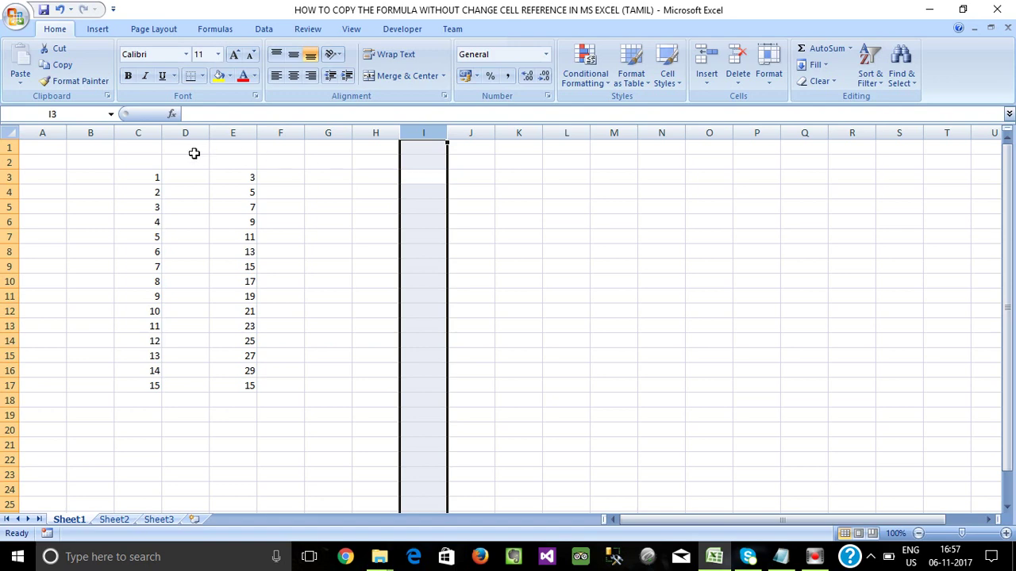
Enlarge the formula bar and make E3's formula absolute as =$C$3+$C$4 using F4
left_click(236, 175)
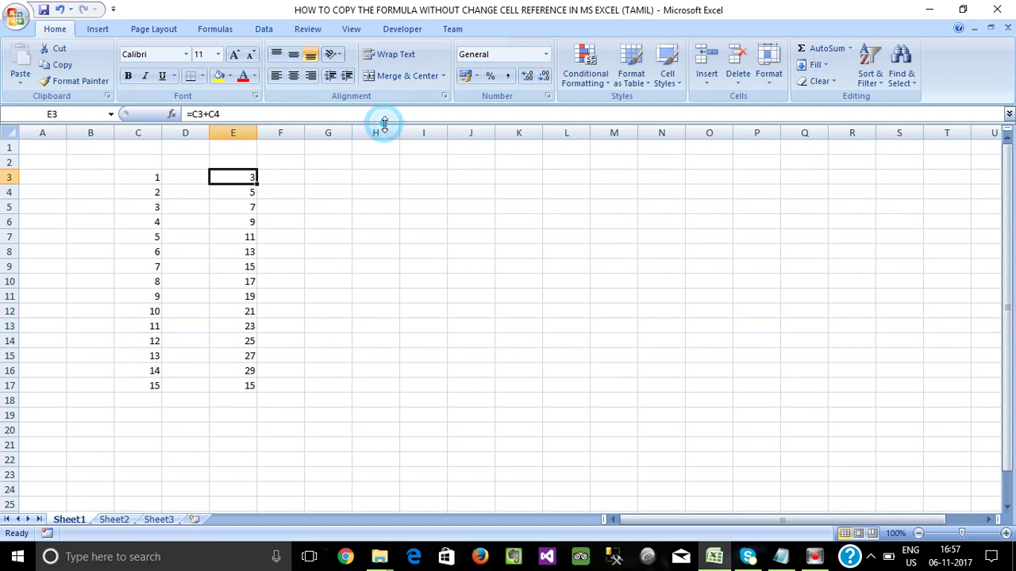
left_click_drag(385, 119, 388, 136)
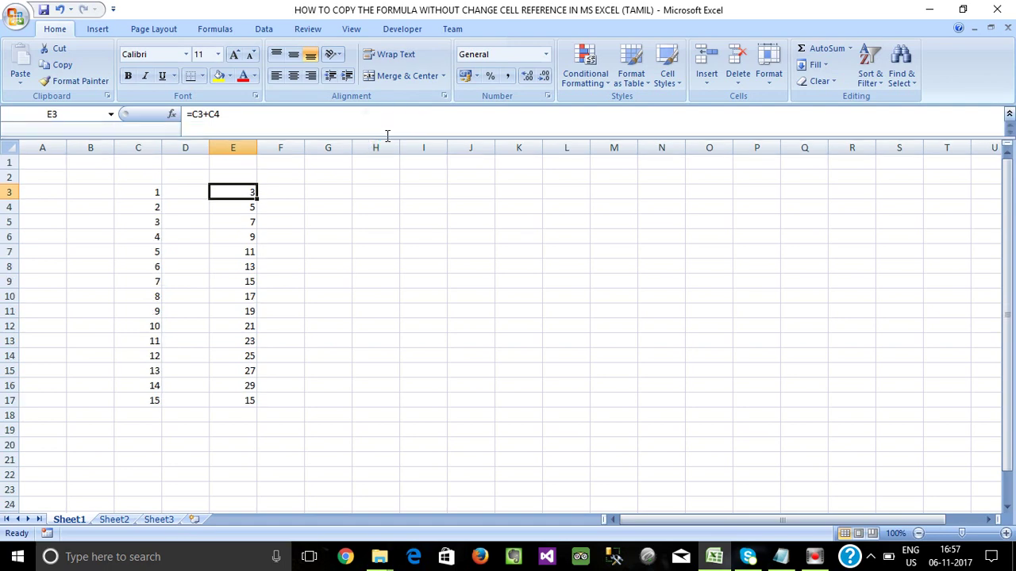
left_click(197, 114)
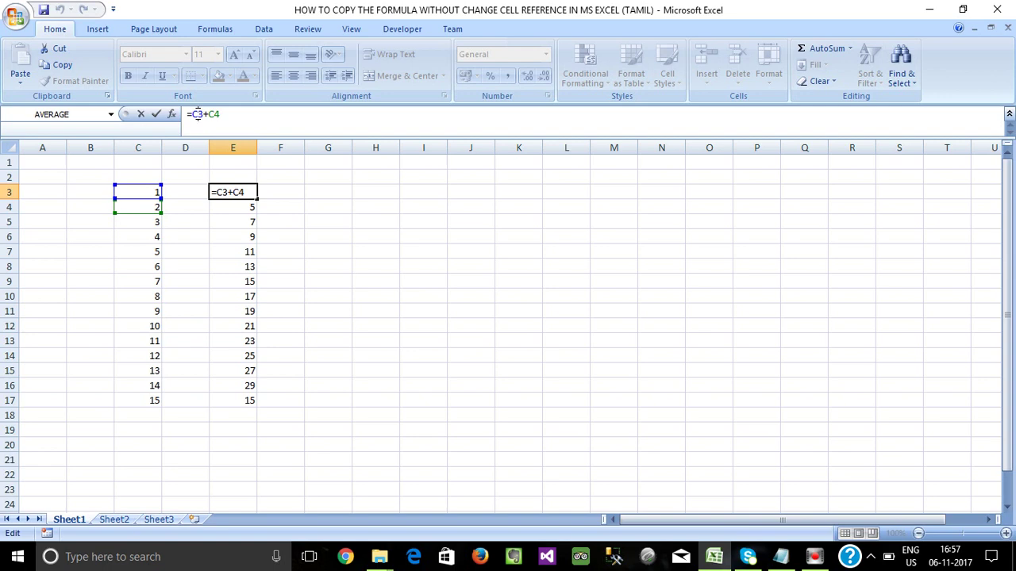
key("F4")
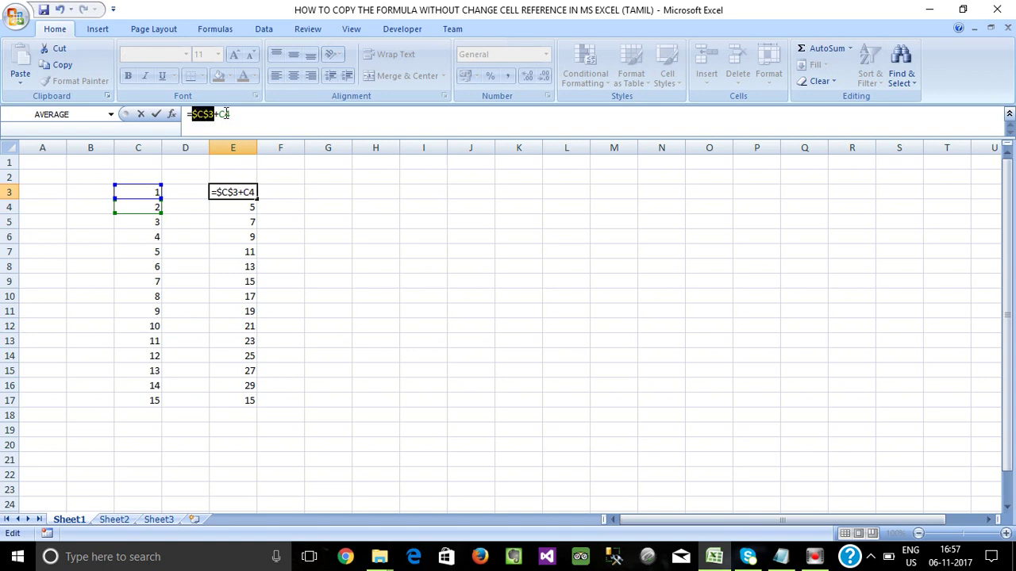
left_click(226, 114)
key("F4")
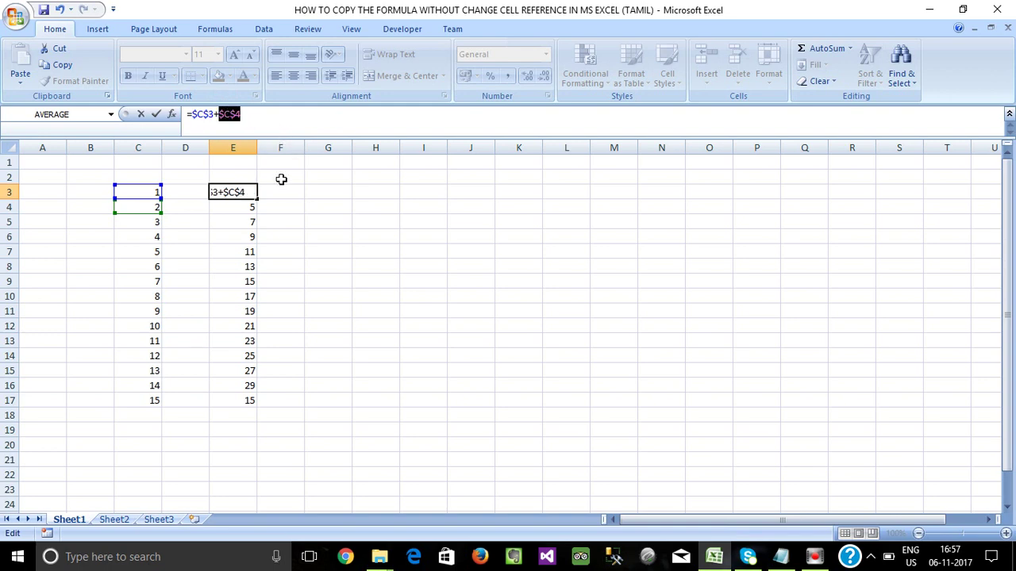
key("Return")
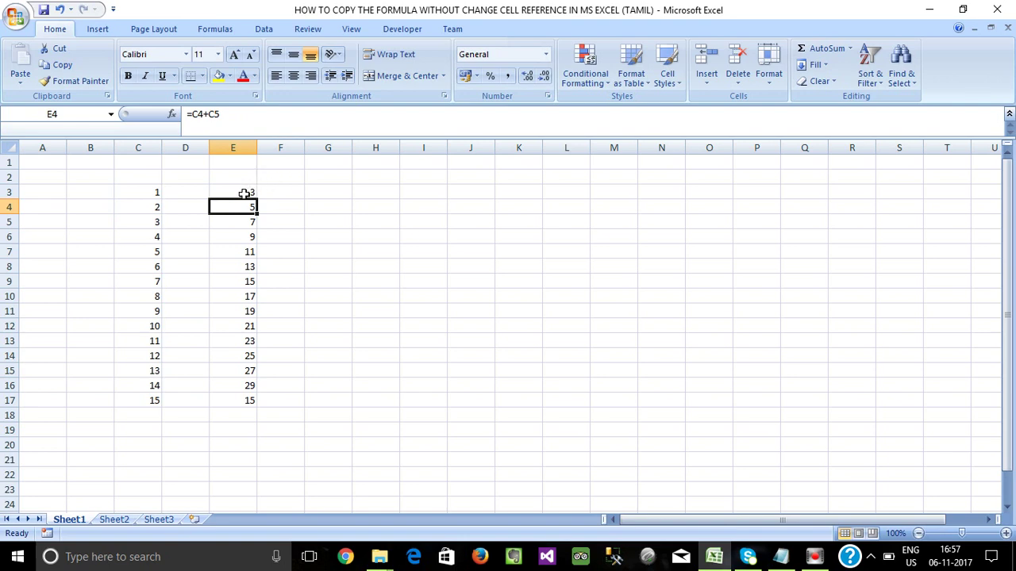
Copy E3's absolute formula and paste it into I3
left_click(245, 194)
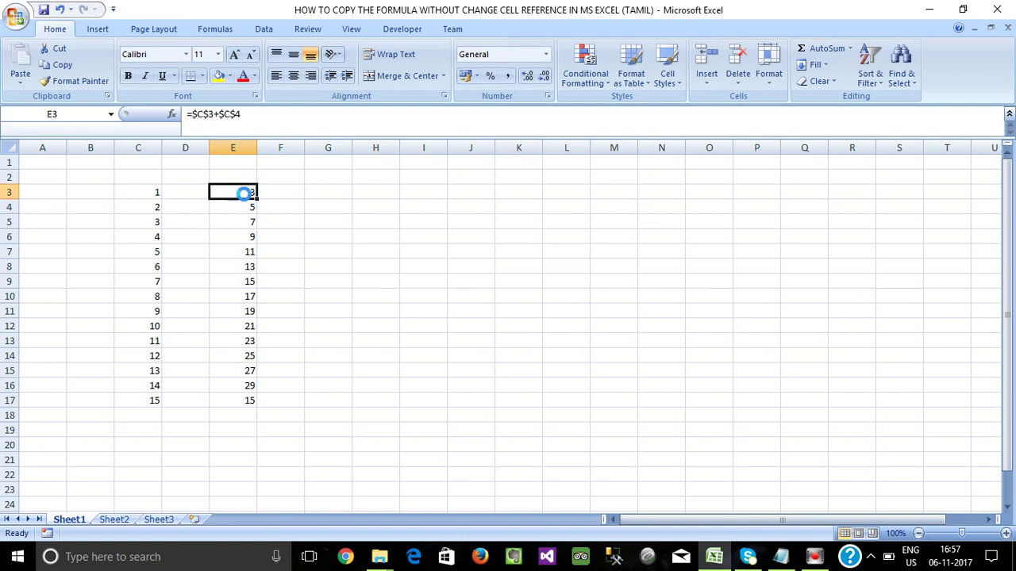
key("ctrl+c")
left_click(426, 191)
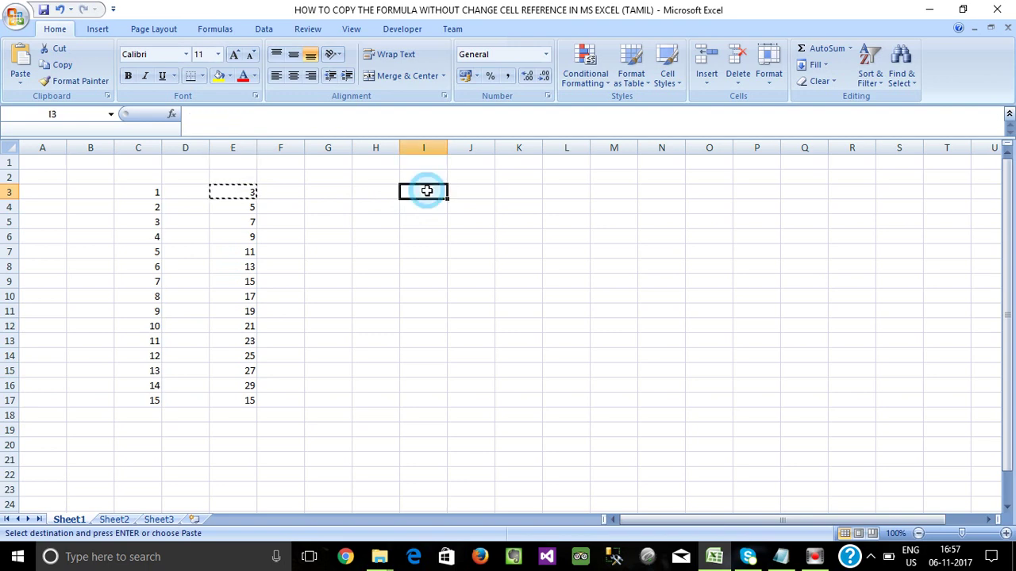
key("ctrl+v")
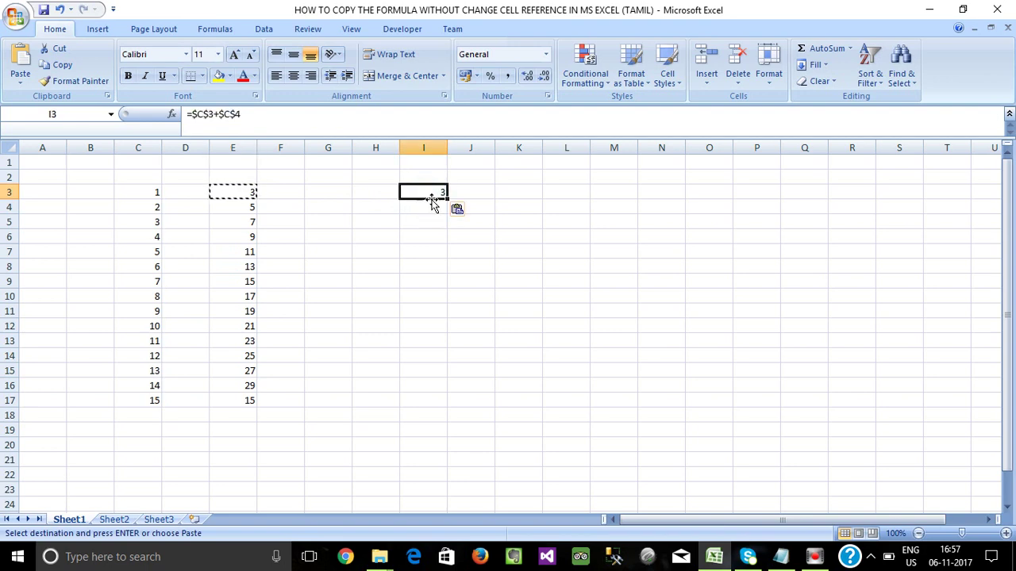
Centre-align the contents of column I
left_click(421, 141)
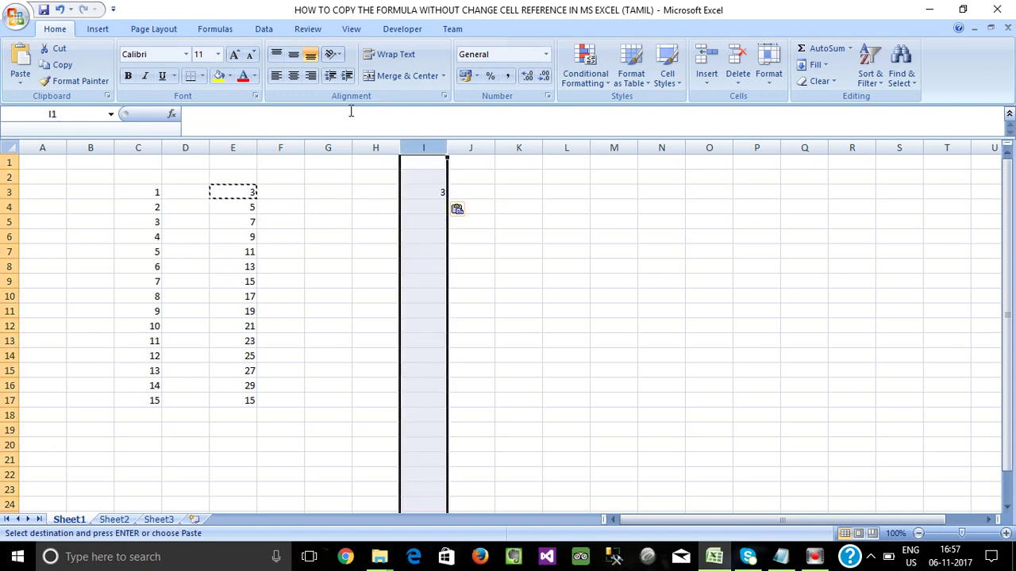
left_click(294, 76)
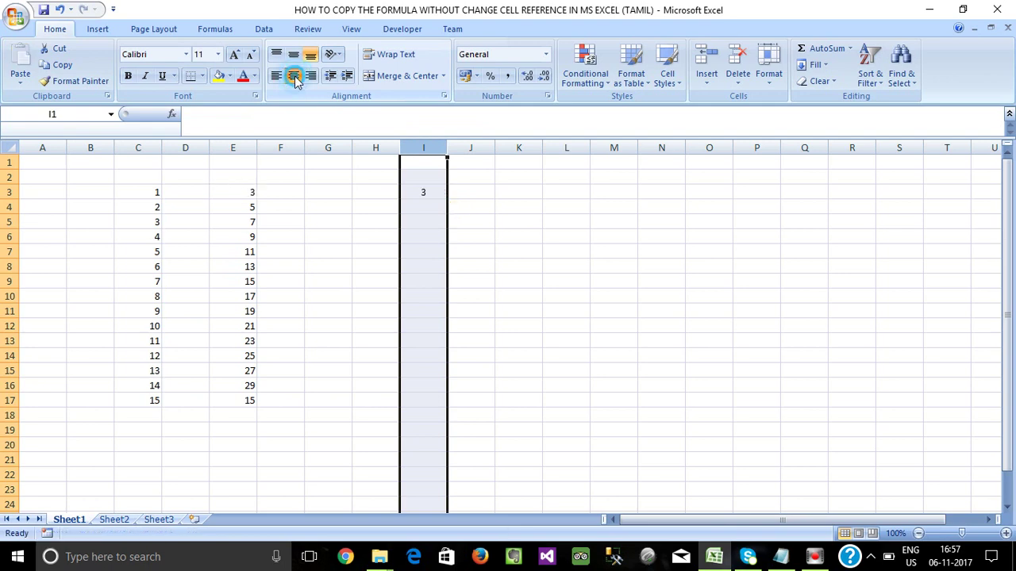
left_click(294, 79)
left_click(294, 79)
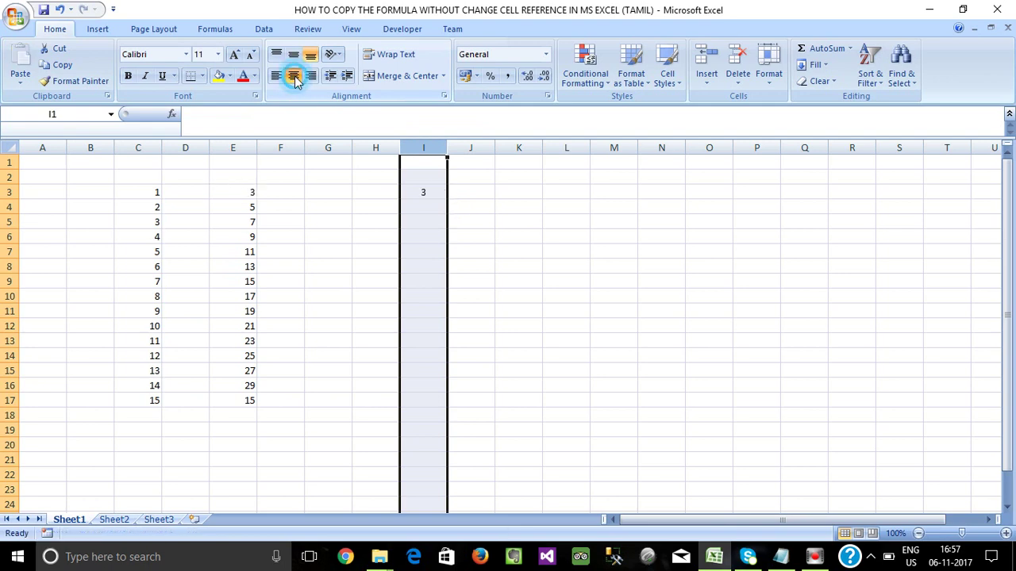
left_click(421, 191)
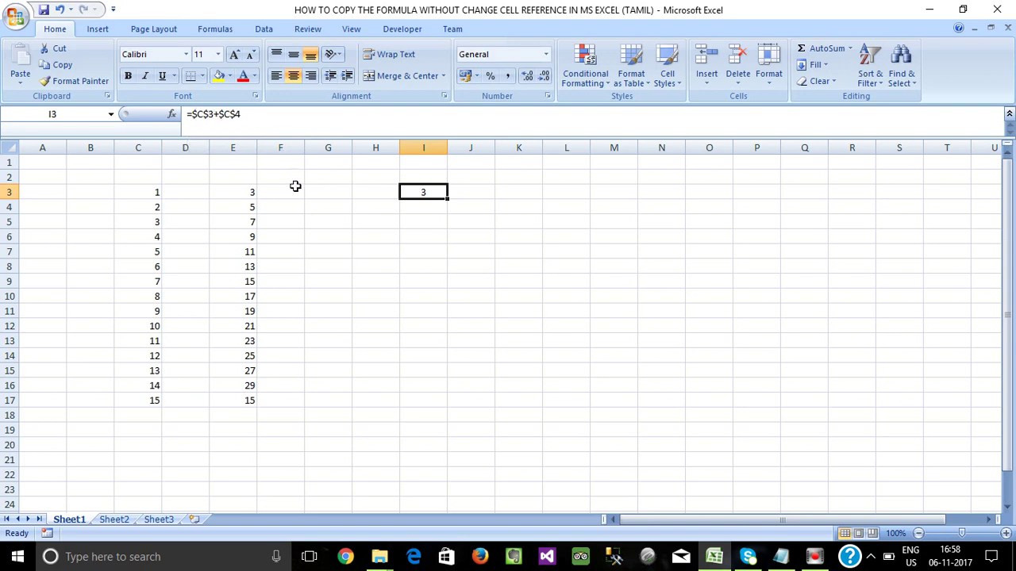
Fill E3's absolute formula down through row 17, then undo the fill
left_click(242, 194)
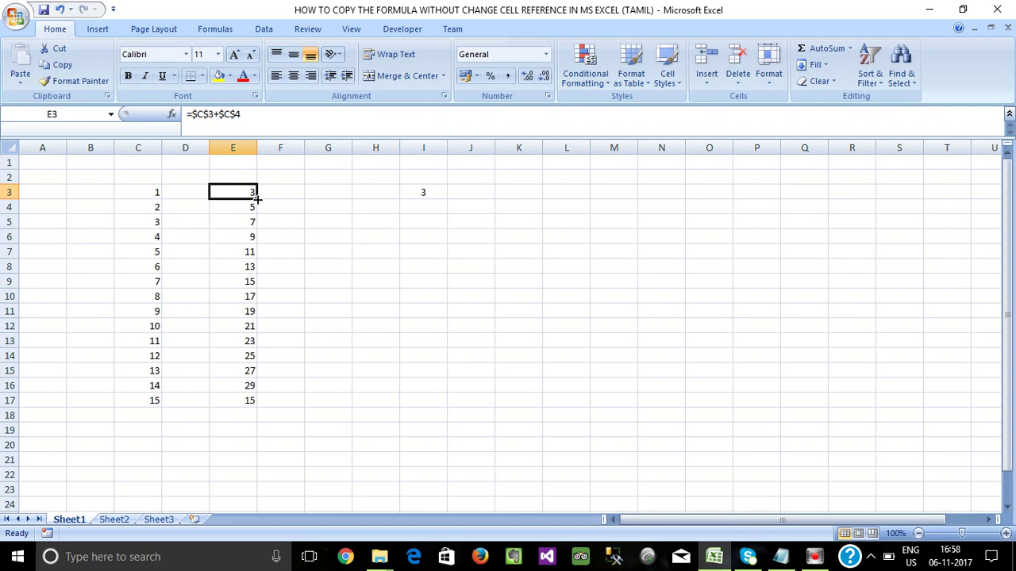
left_click_drag(257, 200, 273, 410)
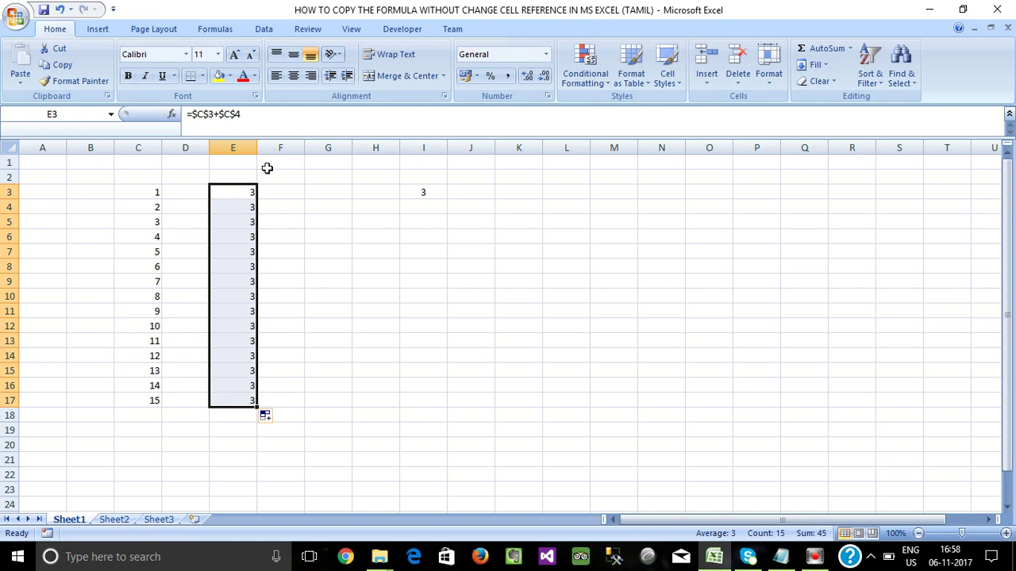
left_click(240, 195)
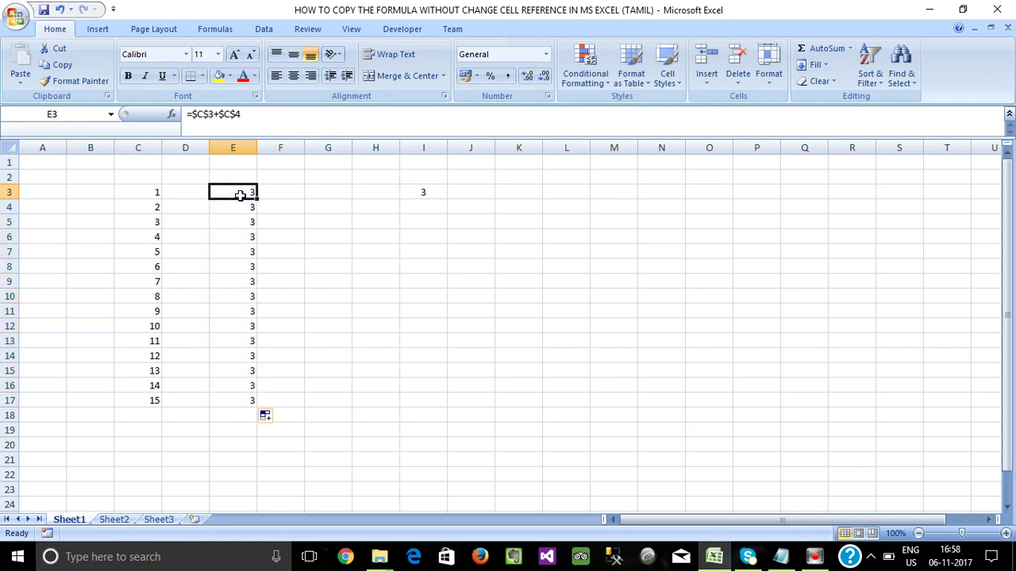
key("ctrl+z")
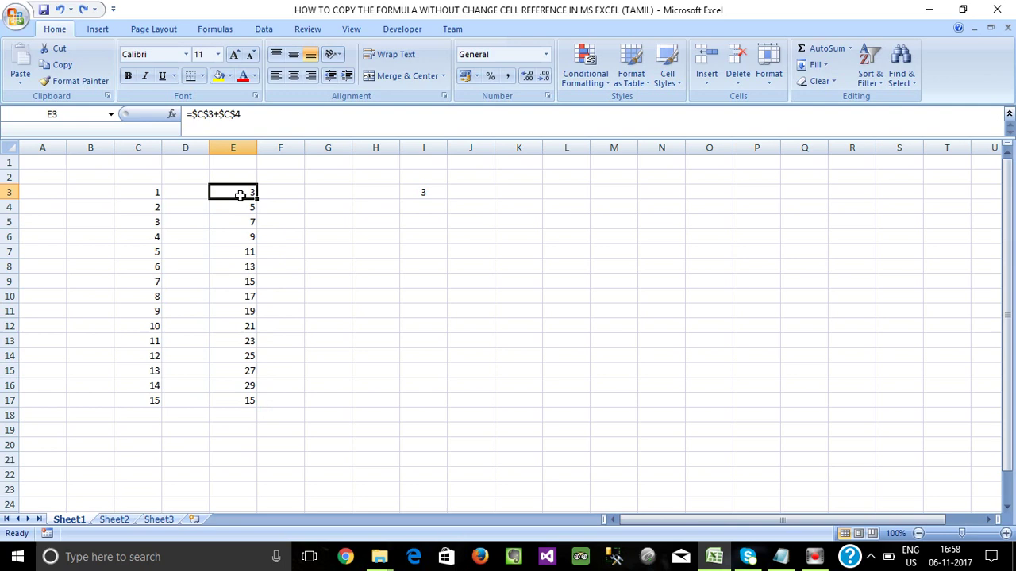
Delete I3's pasted formula, undo and redo, then clear I3 again
left_click(414, 194)
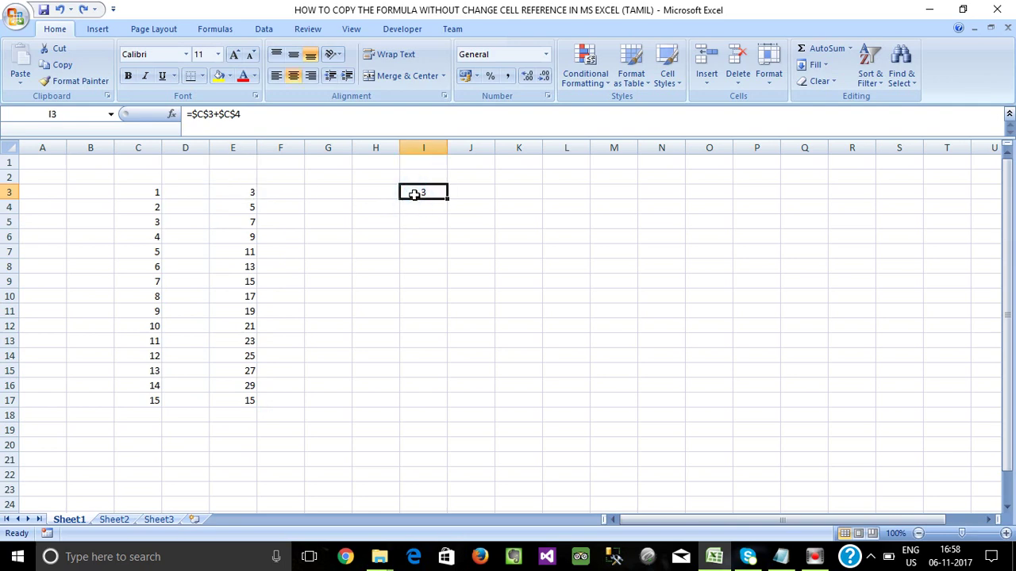
key("Delete")
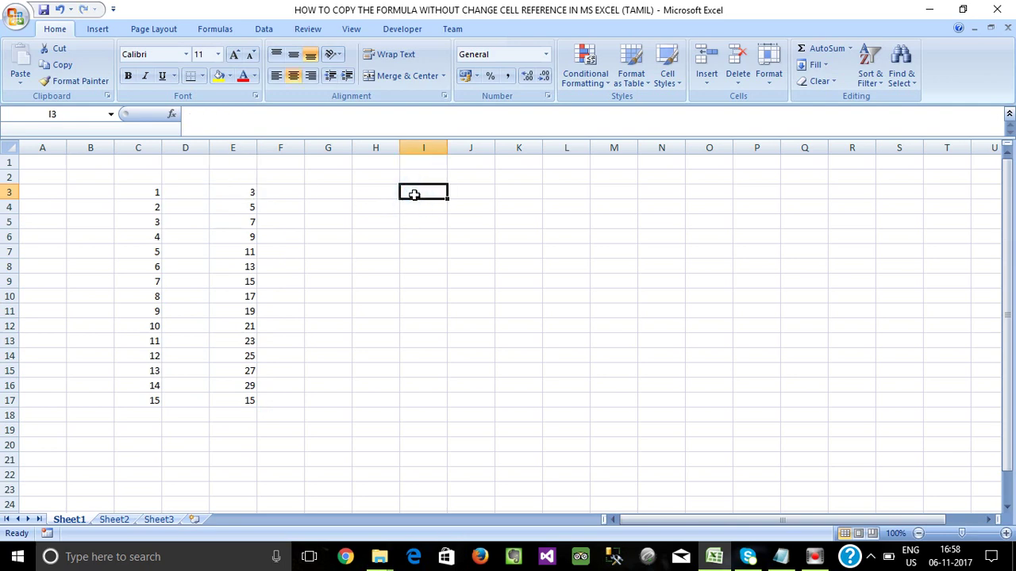
left_click(243, 195)
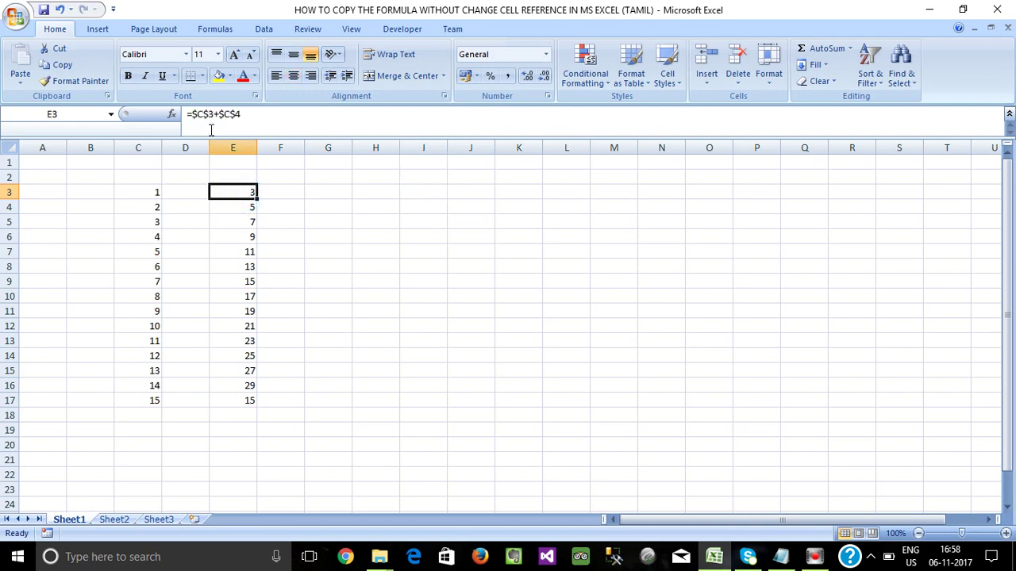
key("ctrl+z")
key("ctrl+z")
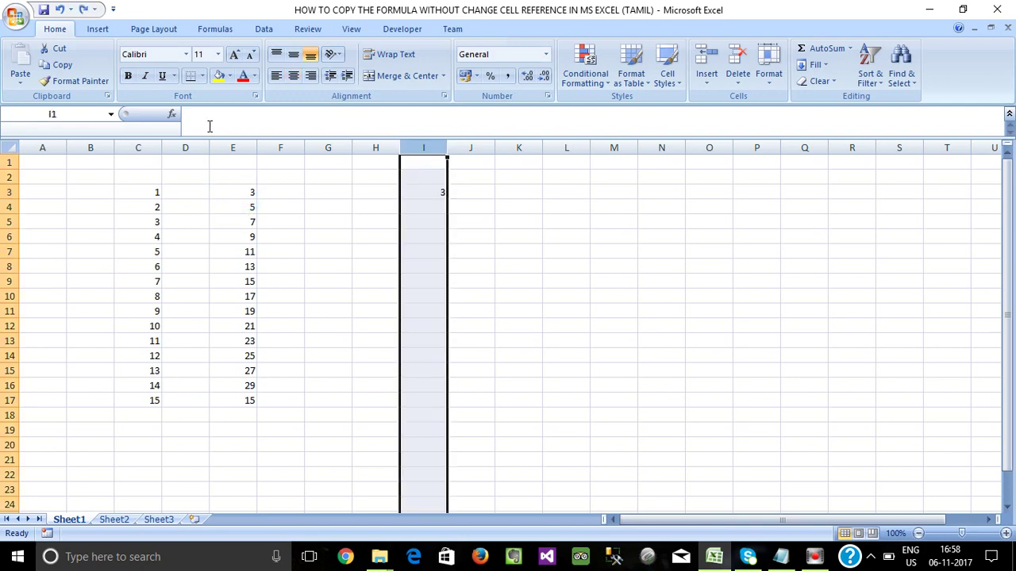
key("ctrl+y")
left_click(210, 125)
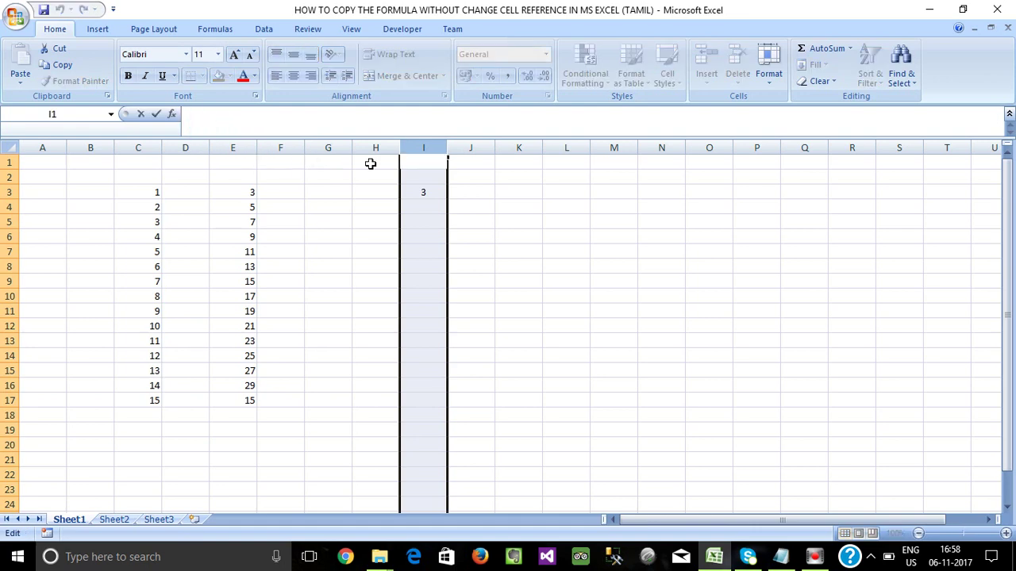
left_click(436, 189)
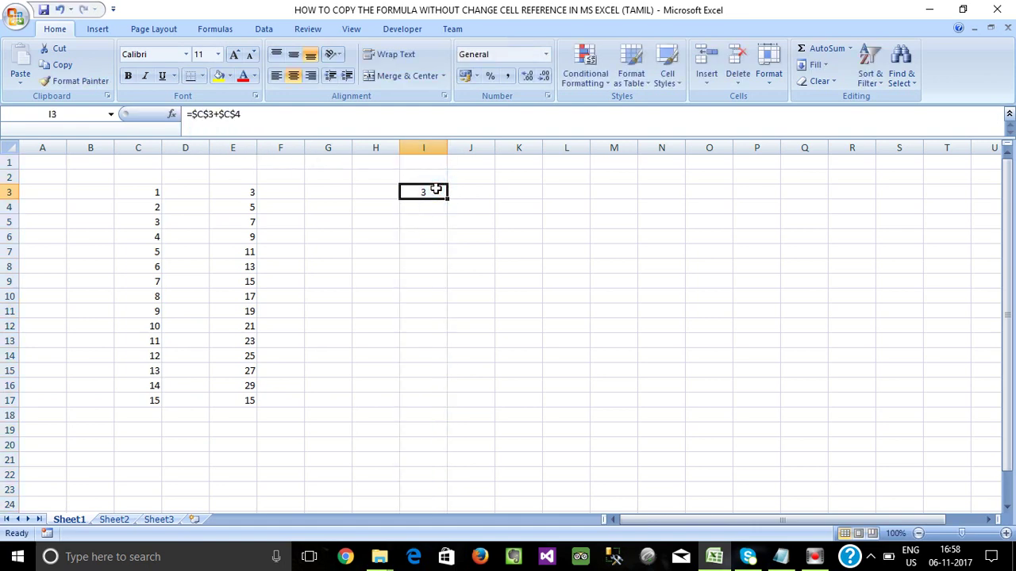
key("Delete")
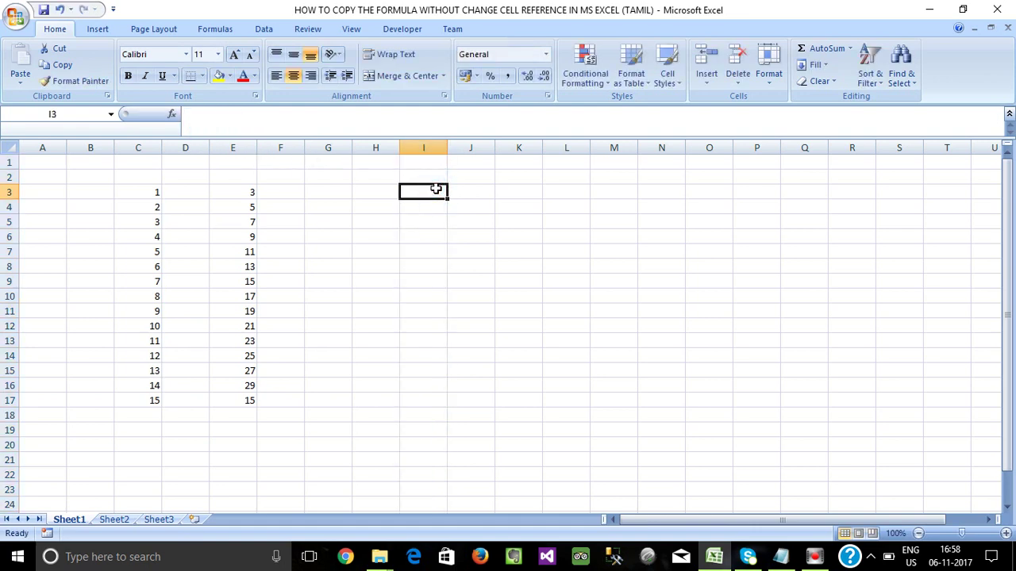
left_click(232, 195)
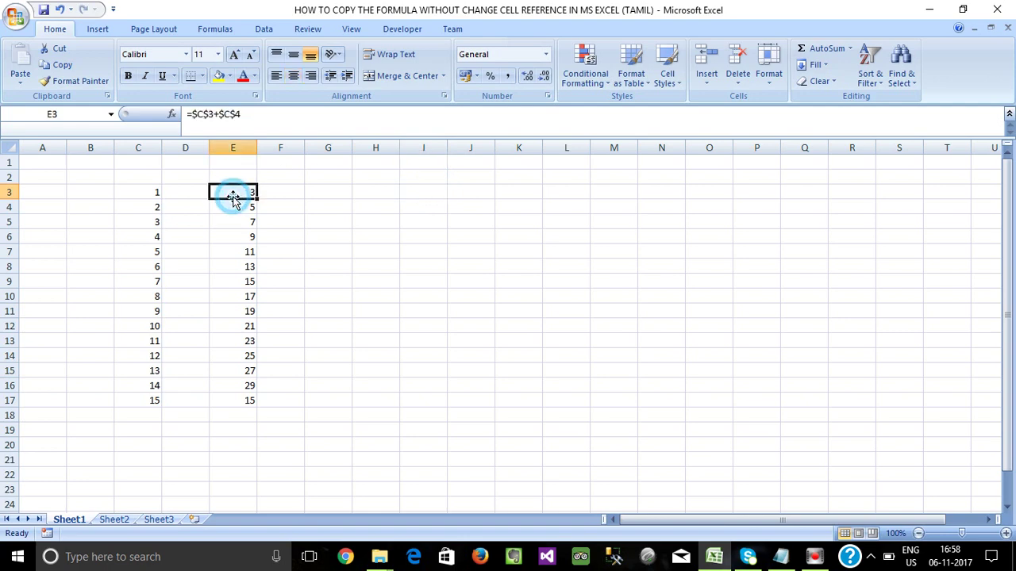
left_click(213, 114)
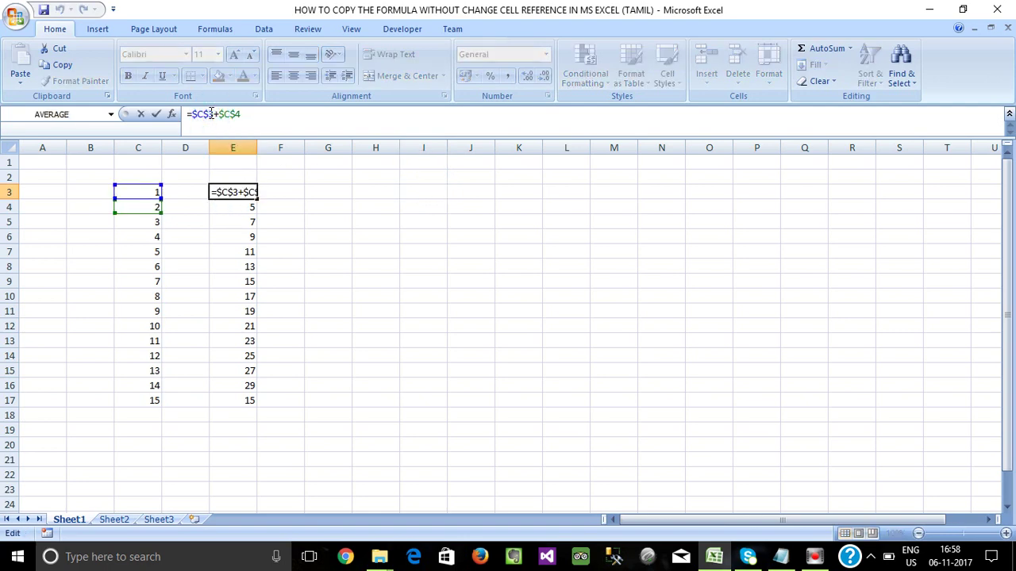
Remove all four dollar signs from E3's formula, committing =C3+C4
left_click(210, 114)
key("BackSpace")
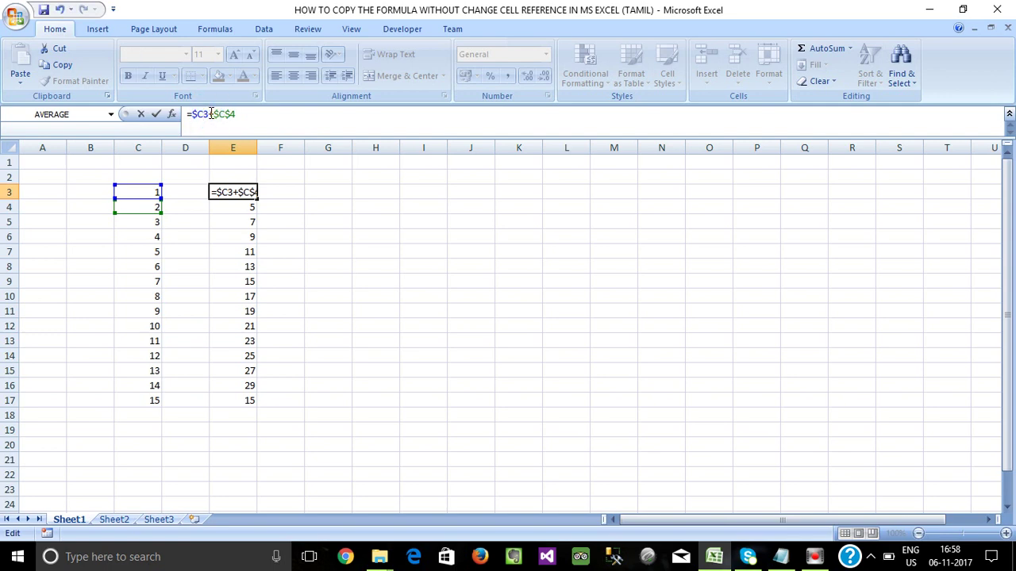
key("Left")
key("BackSpace")
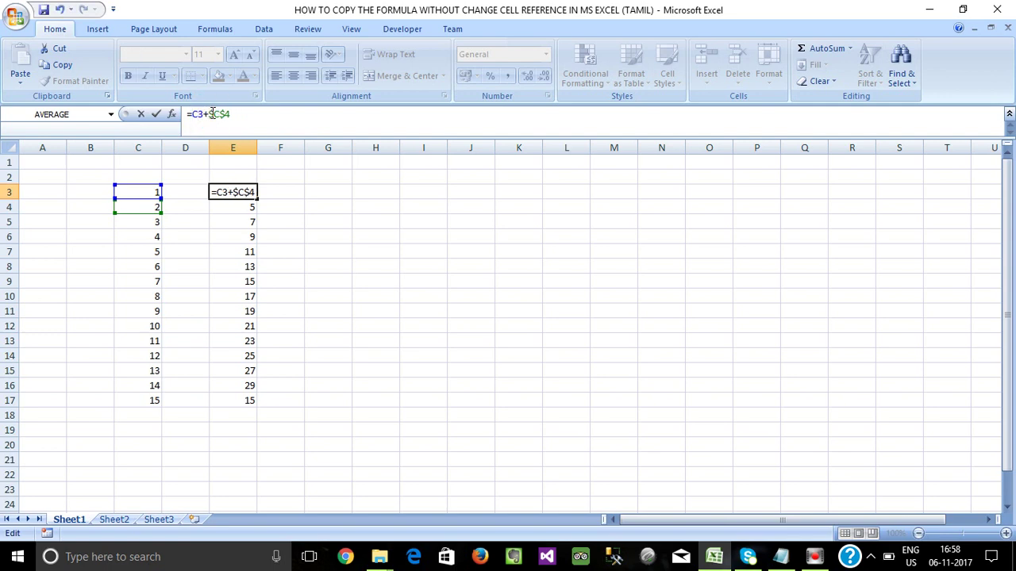
left_click(213, 114)
key("BackSpace")
left_click(220, 115)
key("BackSpace")
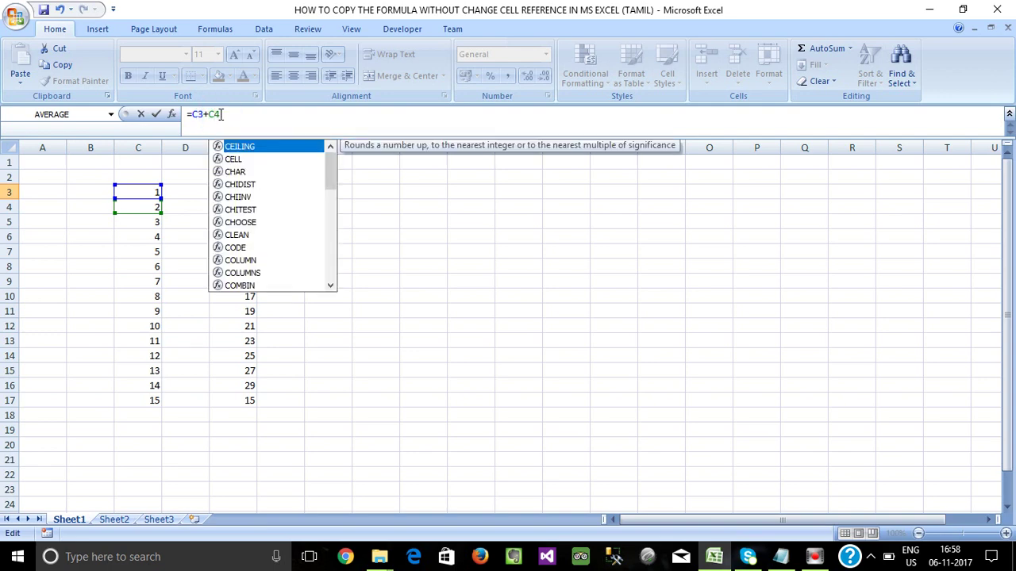
key("Return")
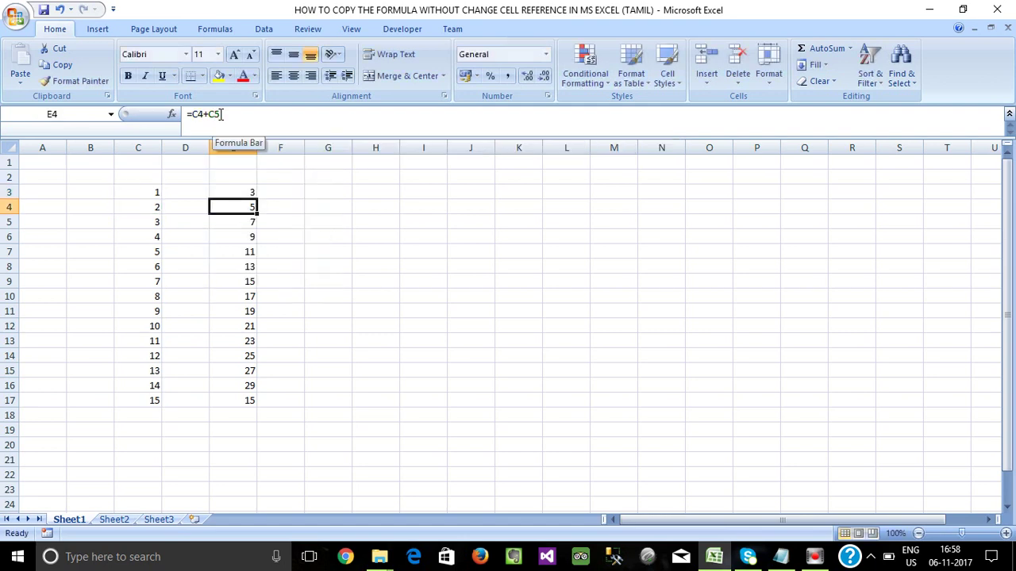
left_click(239, 191)
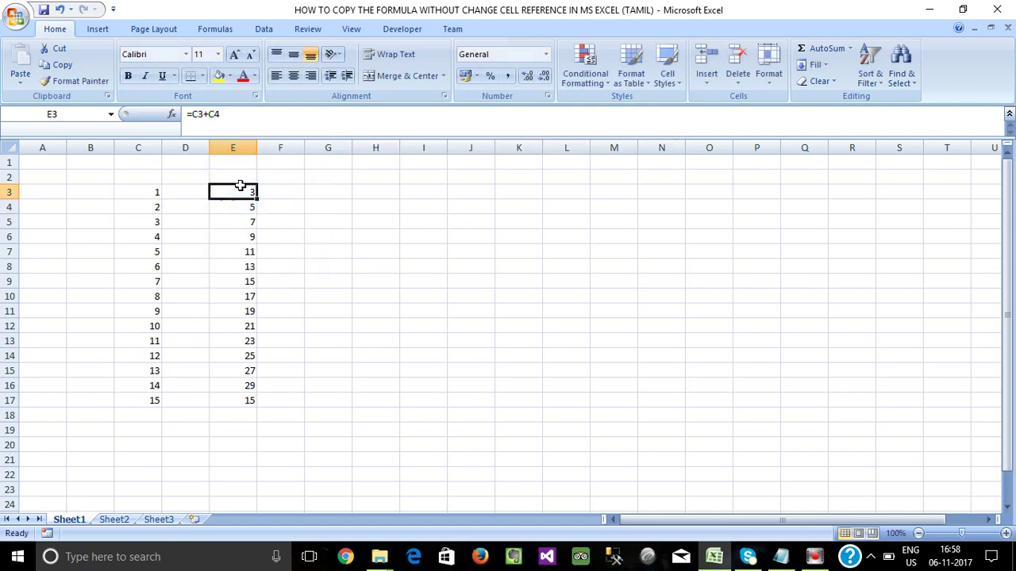
Replace E3's formula with =I3, referencing cell I3
left_click(222, 114)
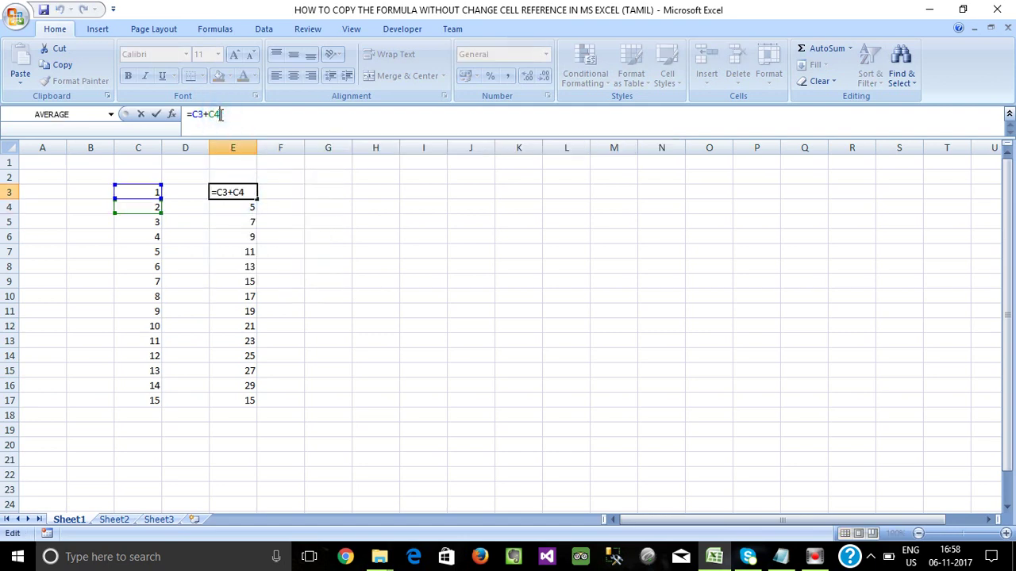
key("shift+Left")
key("shift+Left")
key("shift+Left")
key("shift+Left")
key("shift+Left")
key("shift+Left")
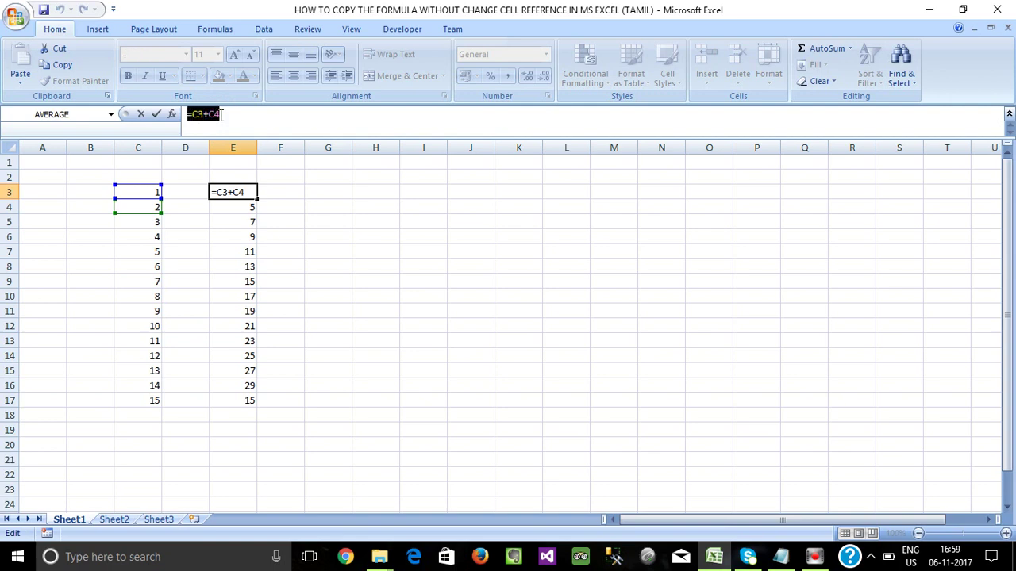
type("=")
left_click(434, 192)
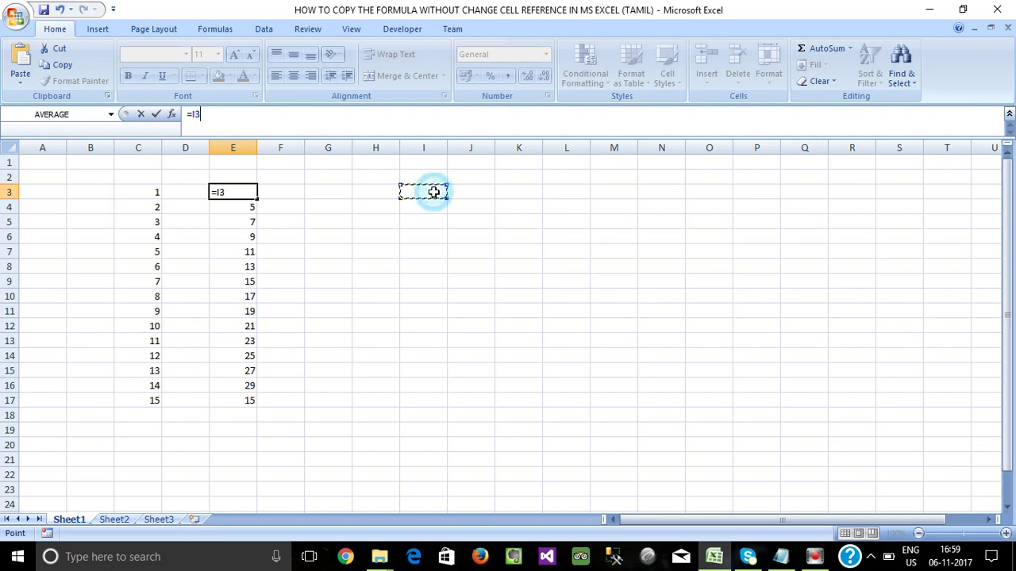
left_click(415, 192)
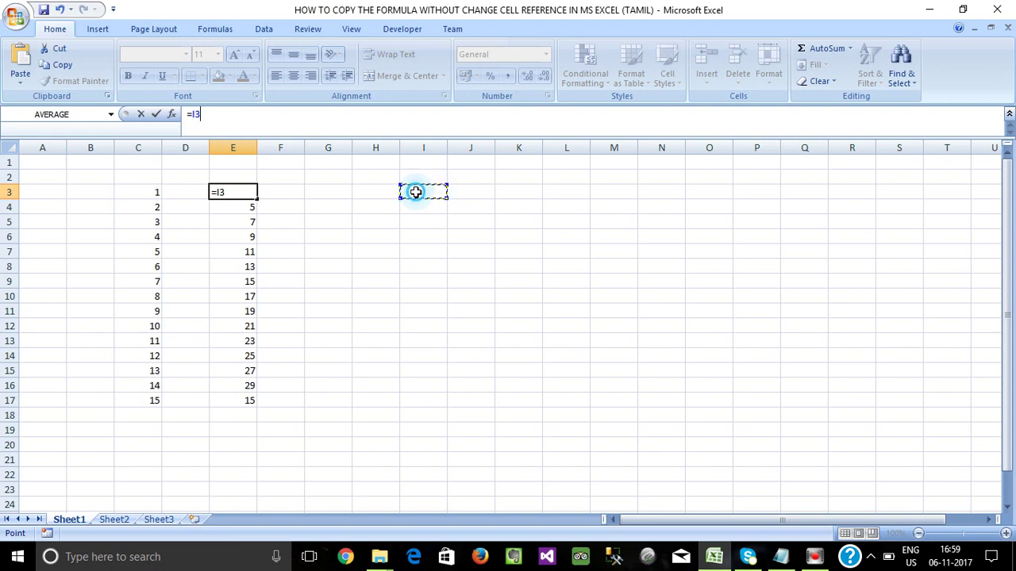
left_click(415, 192)
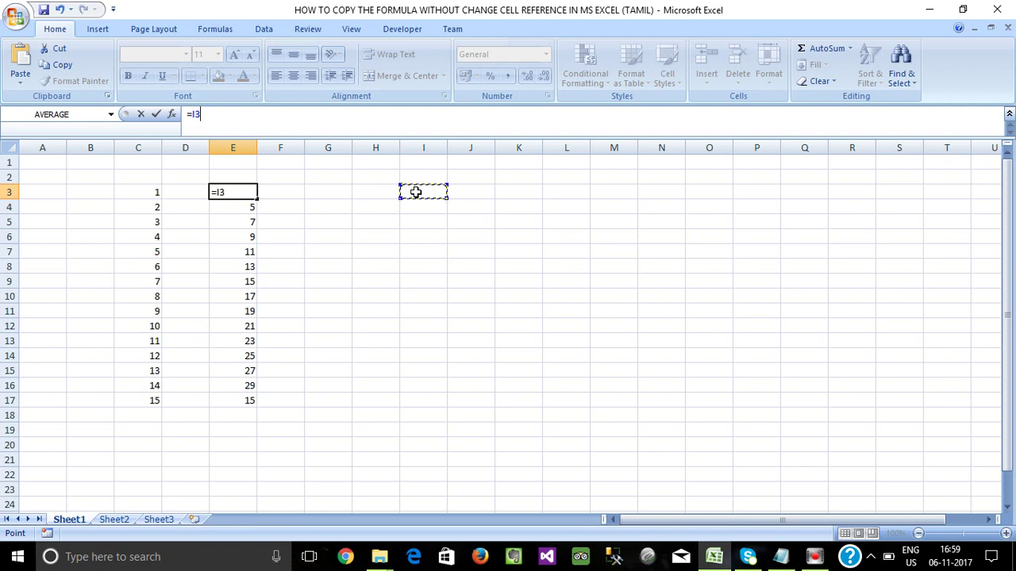
key("F2")
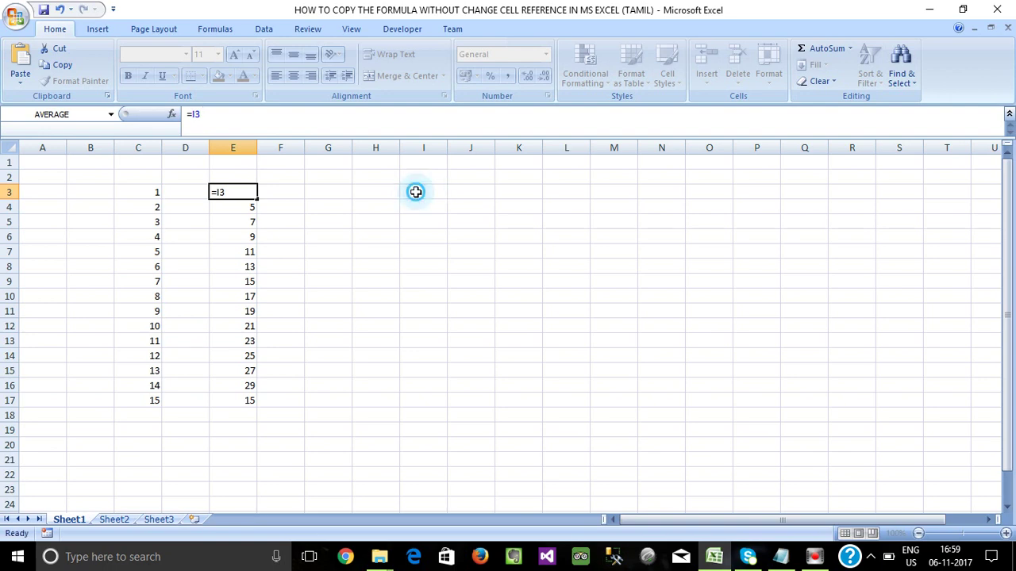
left_click(415, 192)
Enter =C3+C4 in I3, compare it with E3, then clear I3 so E3 shows 0
type("=C3+C4")
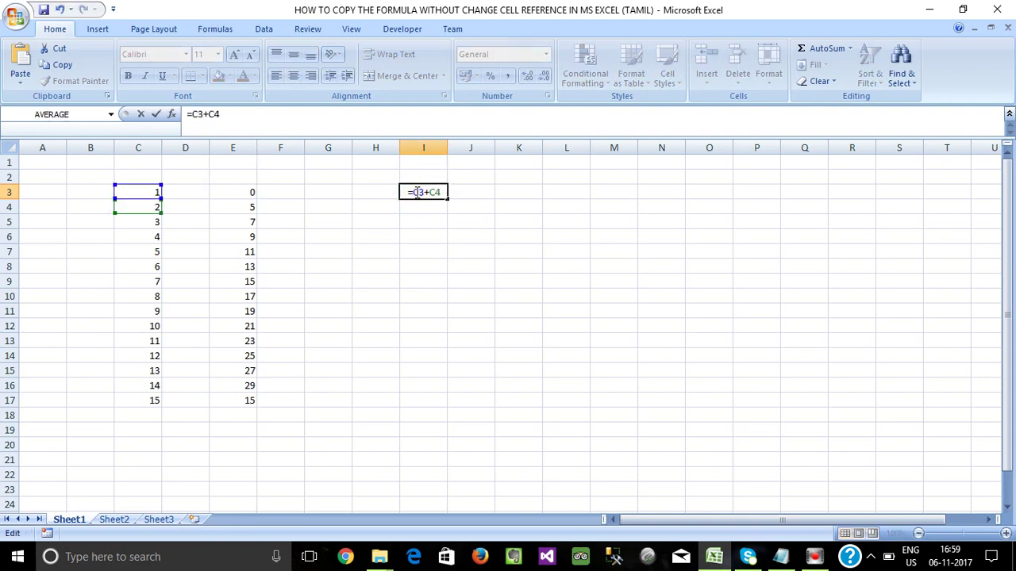
key("Return")
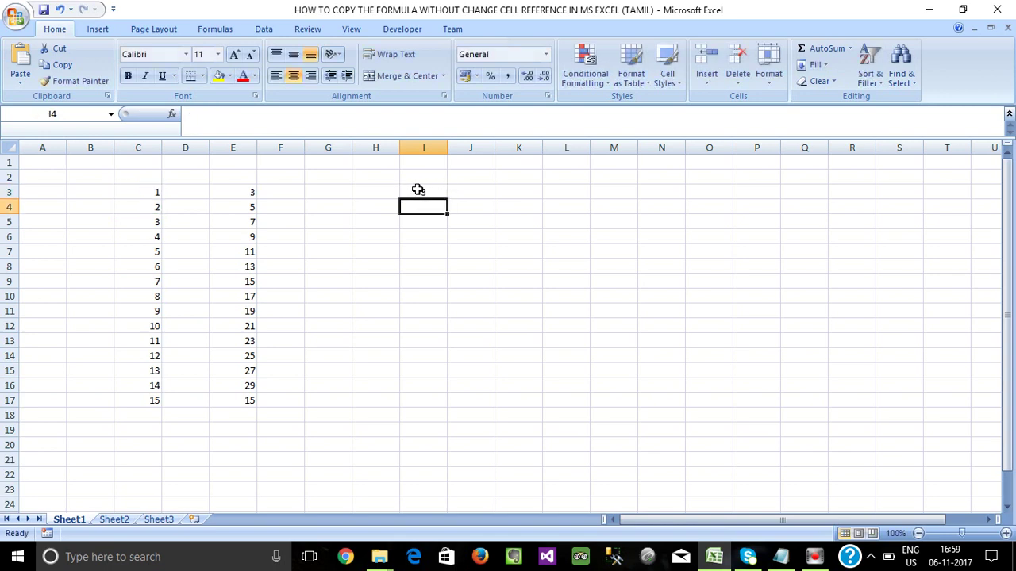
left_click(418, 189)
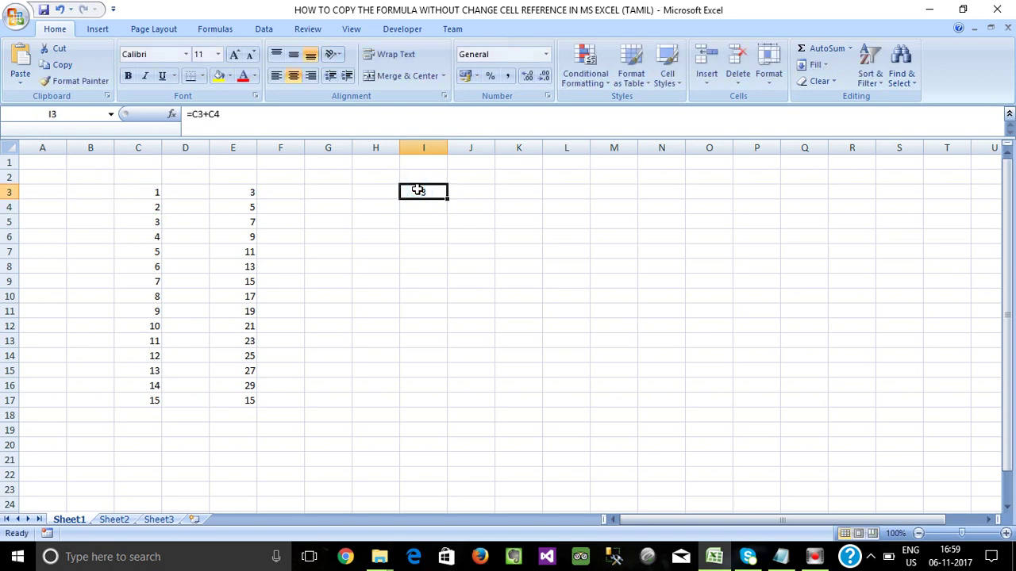
left_click(237, 193)
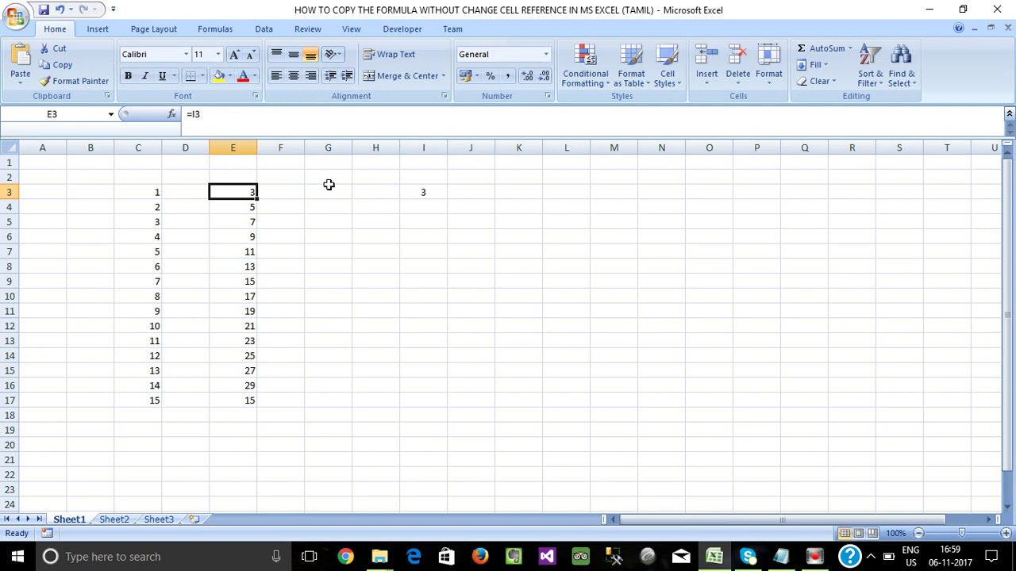
left_click(428, 191)
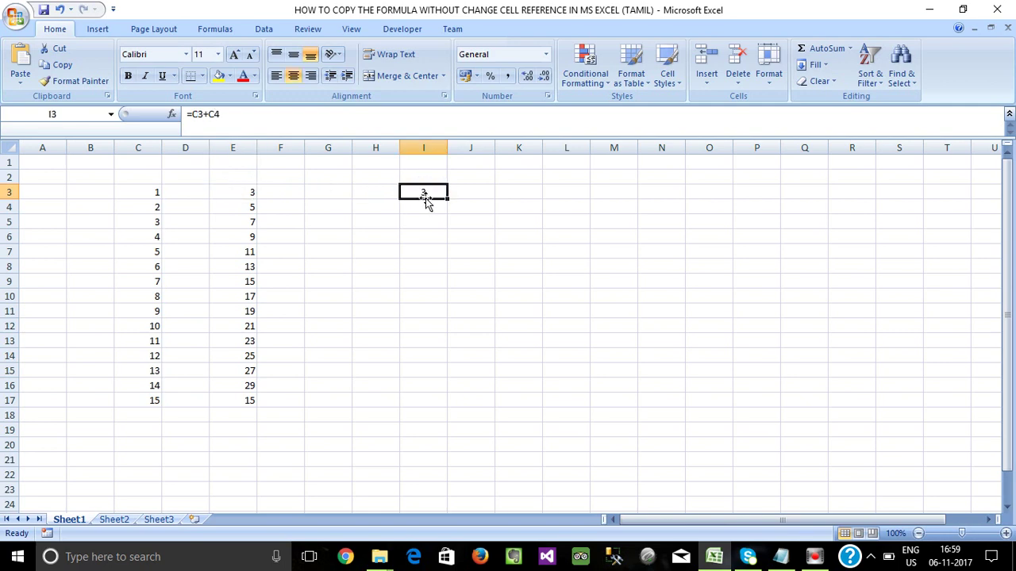
key("Delete")
left_click(227, 191)
key("shift+Down")
key("shift+Down")
key("shift+Down")
key("shift+Down")
key("shift+Down")
key("shift+Down")
key("shift+Down")
key("shift+Down")
key("shift+Down")
key("shift+Down")
key("shift+Down")
key("shift+Down")
key("shift+Down")
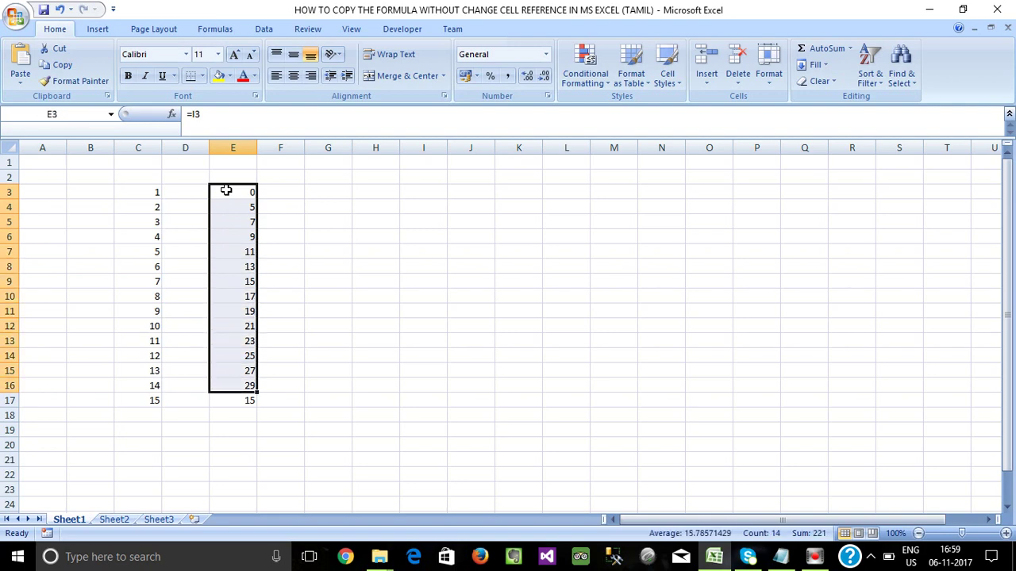
left_click(238, 192)
Retype =C3+C4 in E3 using arrow-key references so it shows 3
type("=")
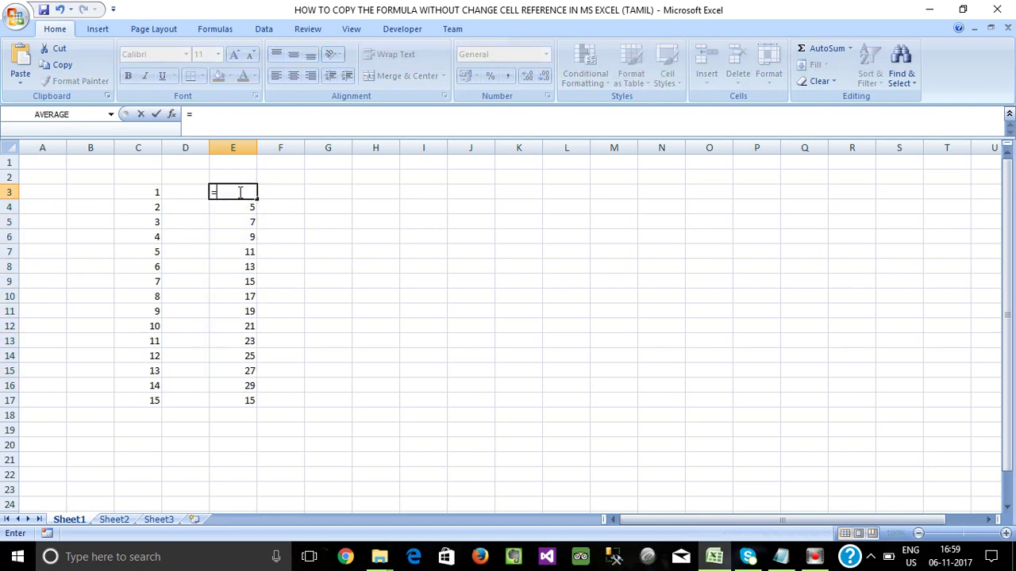
key("Left")
key("Left")
type("+")
key("Down")
key("Left")
key("Left")
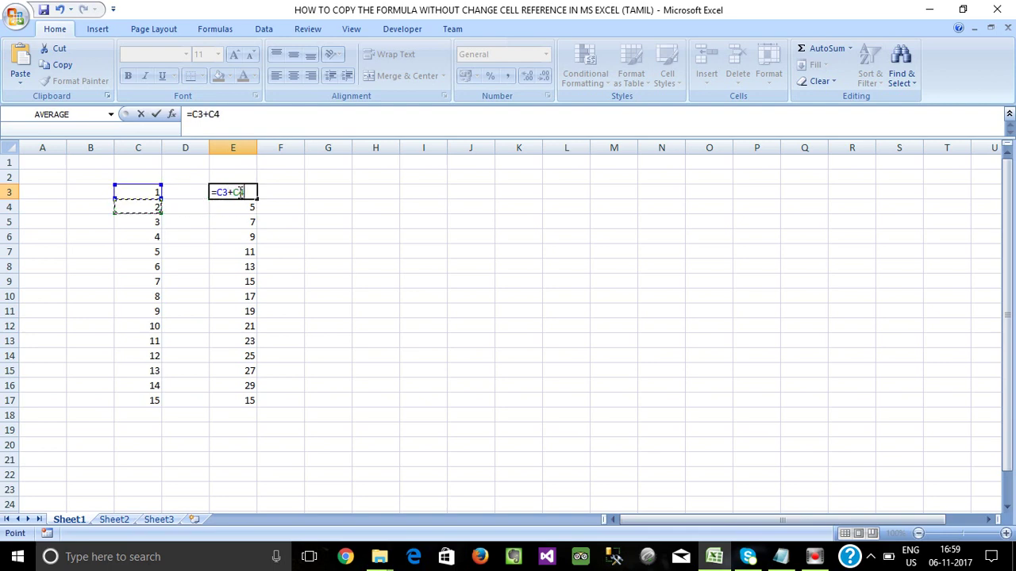
key("Return")
Select E3:E17 and bring up Find and Replace
key("Up")
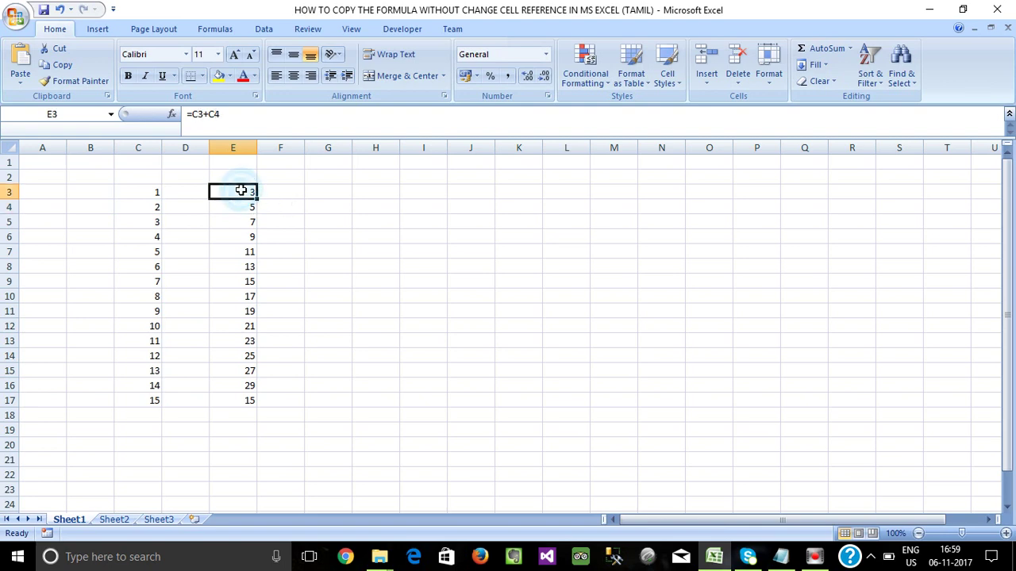
key("shift+Down")
key("shift+Down")
key("shift+Down")
key("shift+Down")
key("shift+Down")
key("shift+Down")
key("shift+Down")
key("shift+Down")
key("shift+Down")
key("shift+Down")
key("shift+Down")
key("shift+Down")
key("shift+Down")
key("shift+Down")
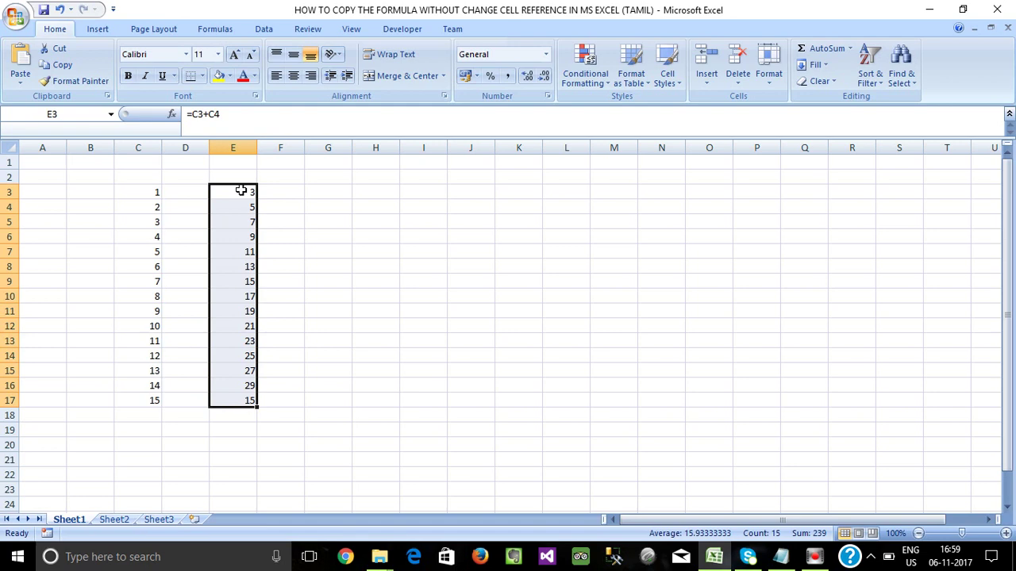
key("ctrl+h")
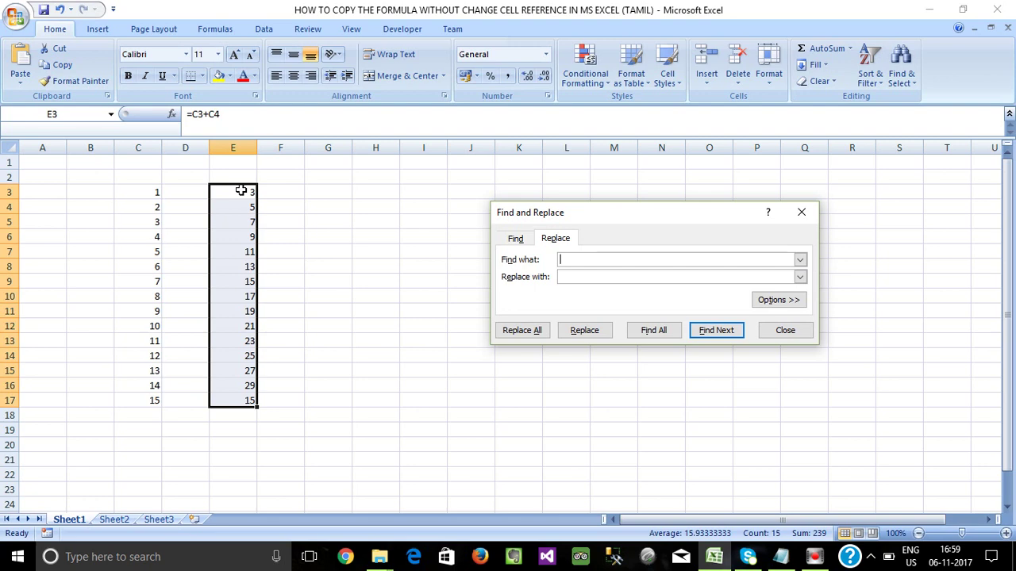
Replace = with # across E3:E17 (15 replacements), widen column E, and copy the range
type("=")
type("#")
left_click(540, 333)
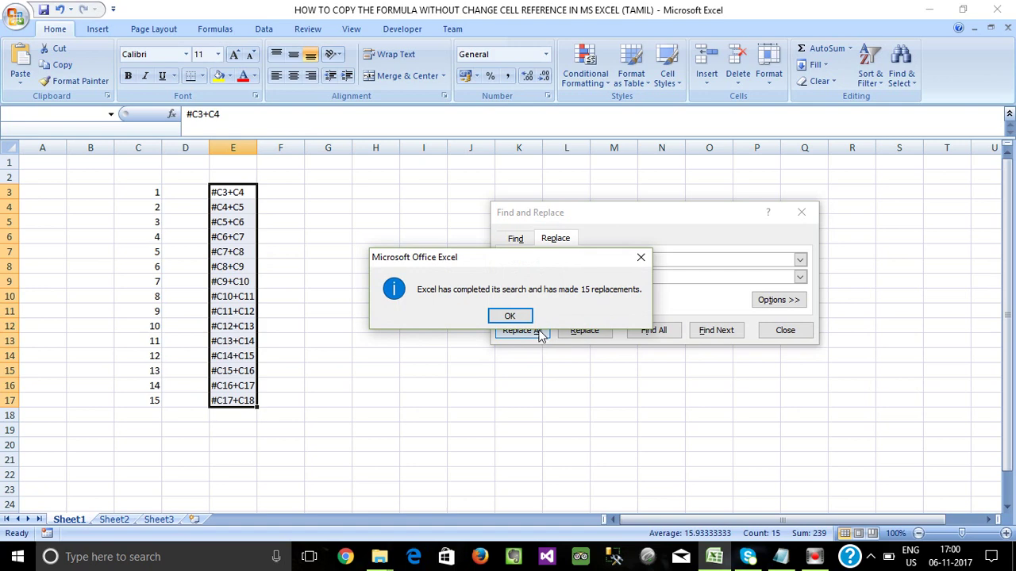
left_click(510, 316)
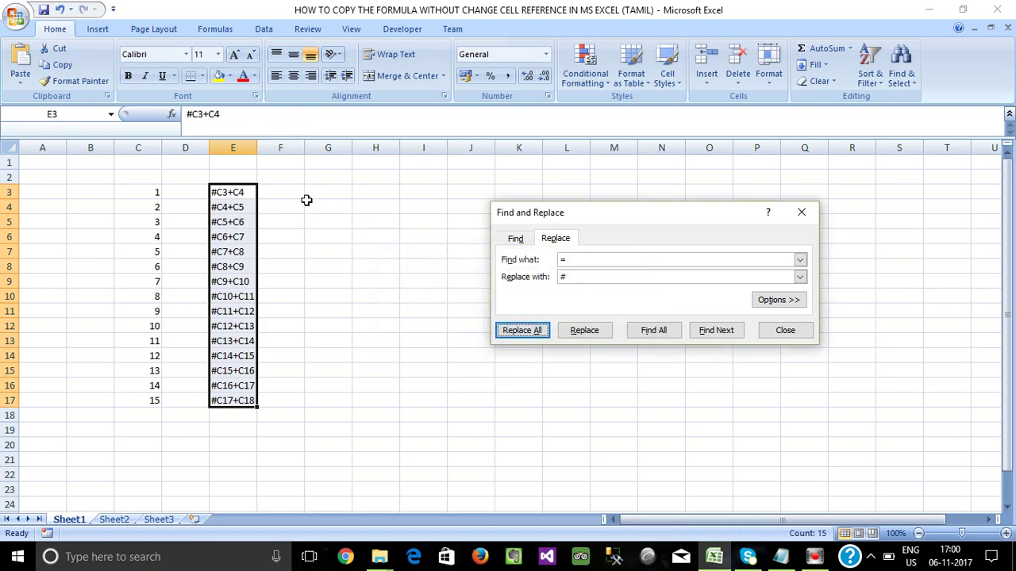
left_click_drag(256, 147, 281, 146)
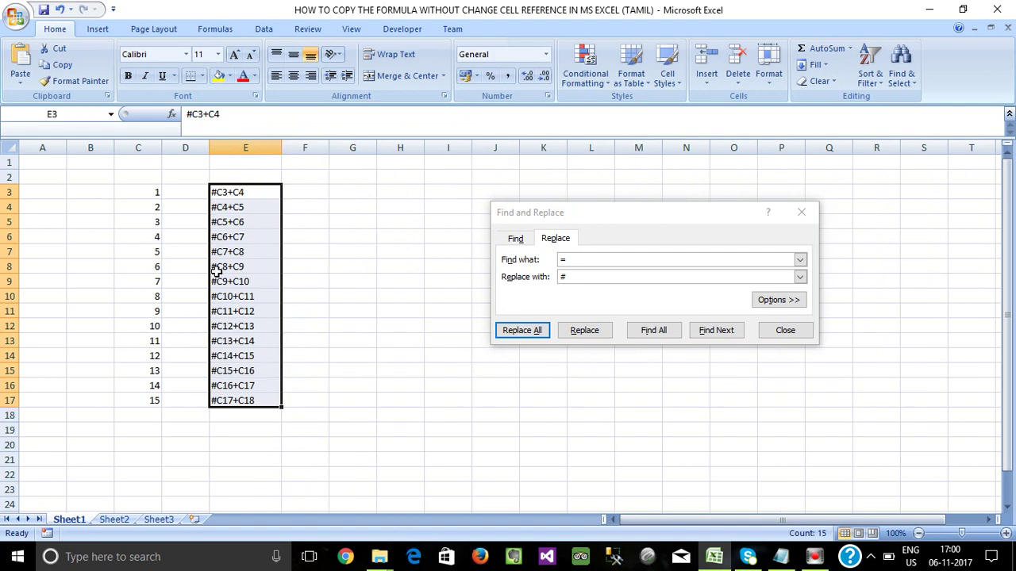
left_click(776, 332)
key("ctrl+c")
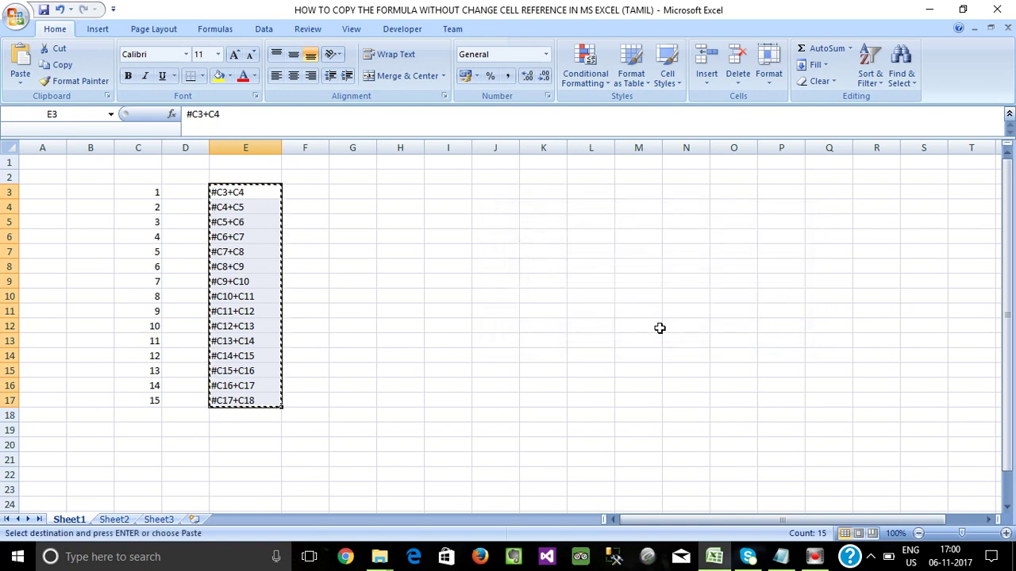
Paste the #C3+C4 through #C17+C18 text into I3:I17 and reopen Find and Replace
left_click(455, 193)
key("ctrl+v")
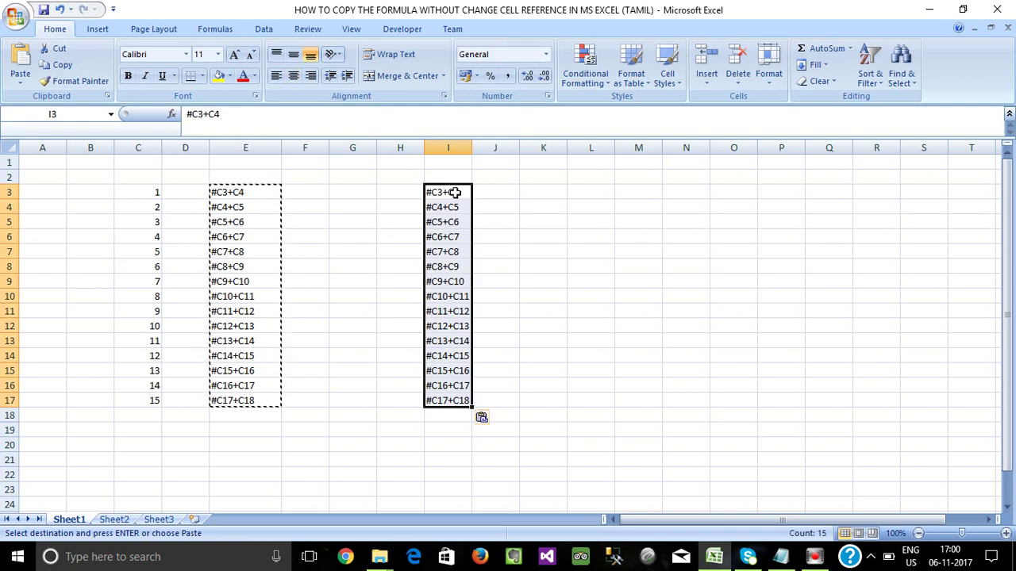
key("ctrl+h")
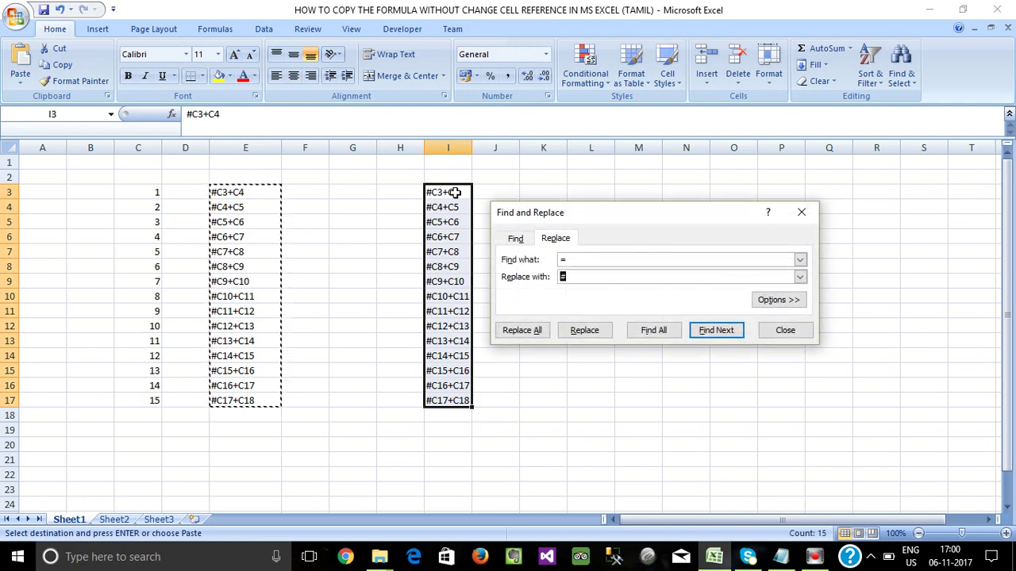
Replace every # with = in column I, converting all 15 cells back into formulas like =C3+C4
left_click(574, 259)
key("BackSpace")
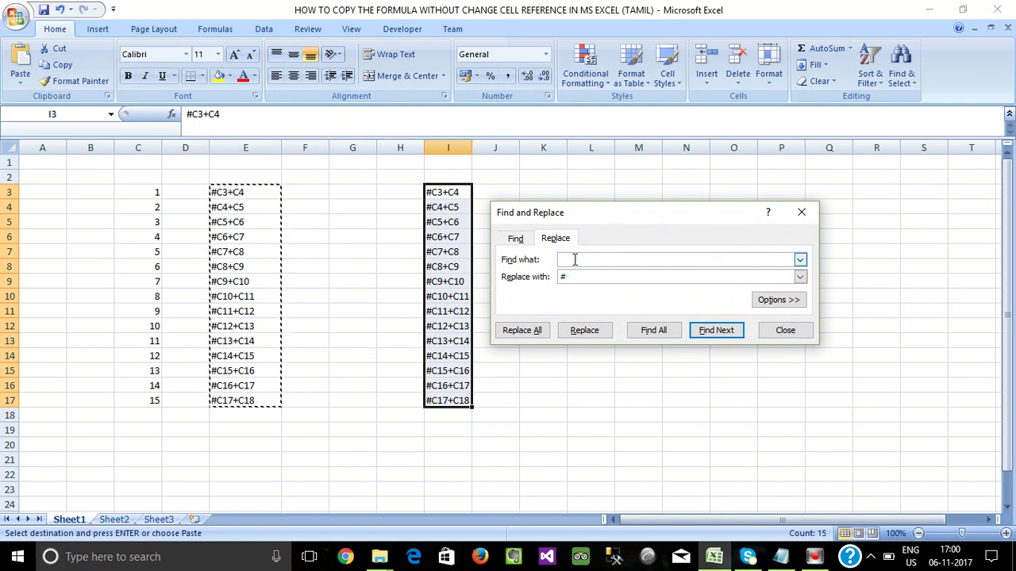
type("#")
key("Tab")
type("=")
left_click(524, 332)
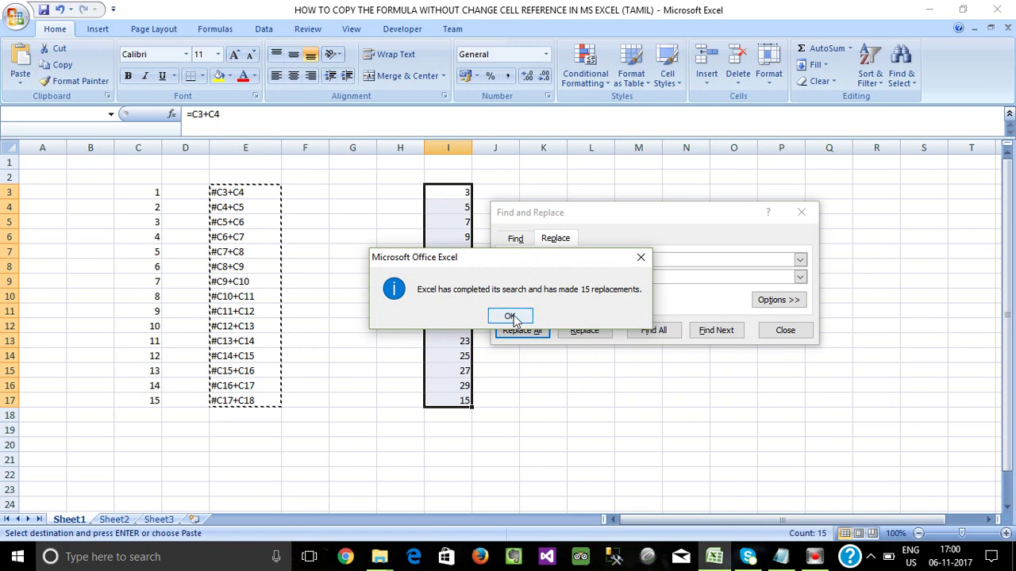
left_click(512, 317)
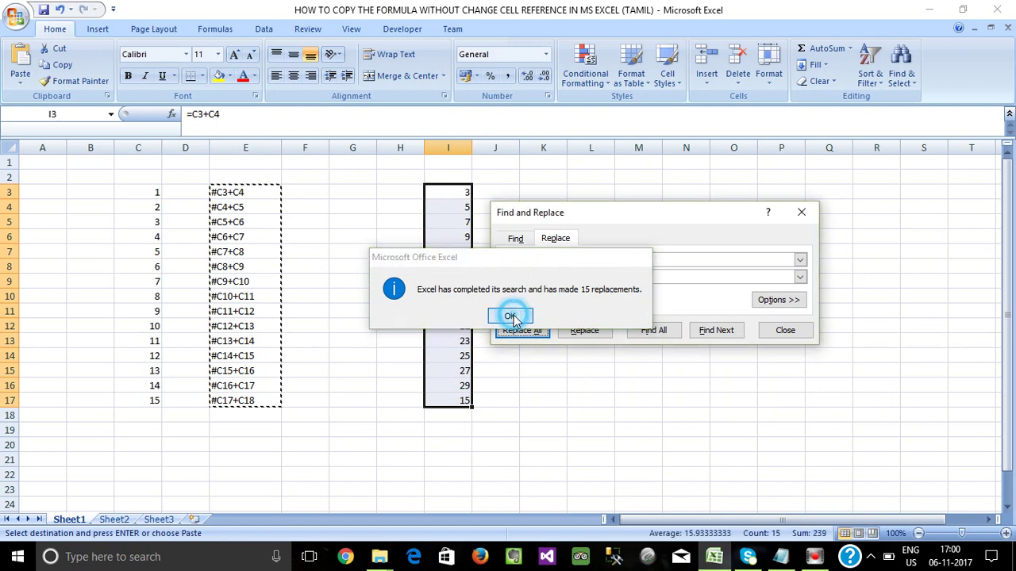
left_click(782, 330)
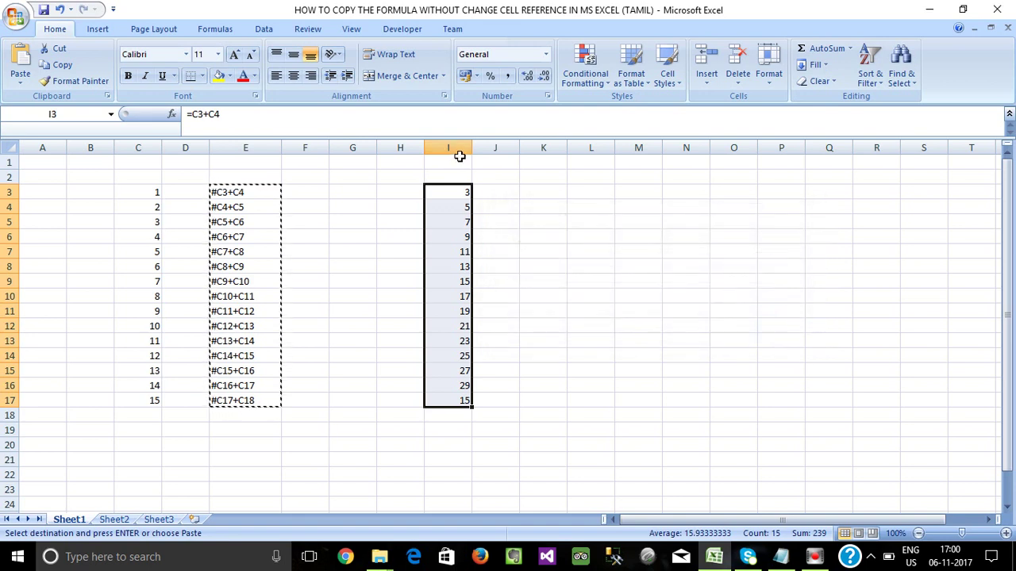
Inspect the copied formulas in column I, checking I3, I4, I5, I17 and I7
left_click(461, 194)
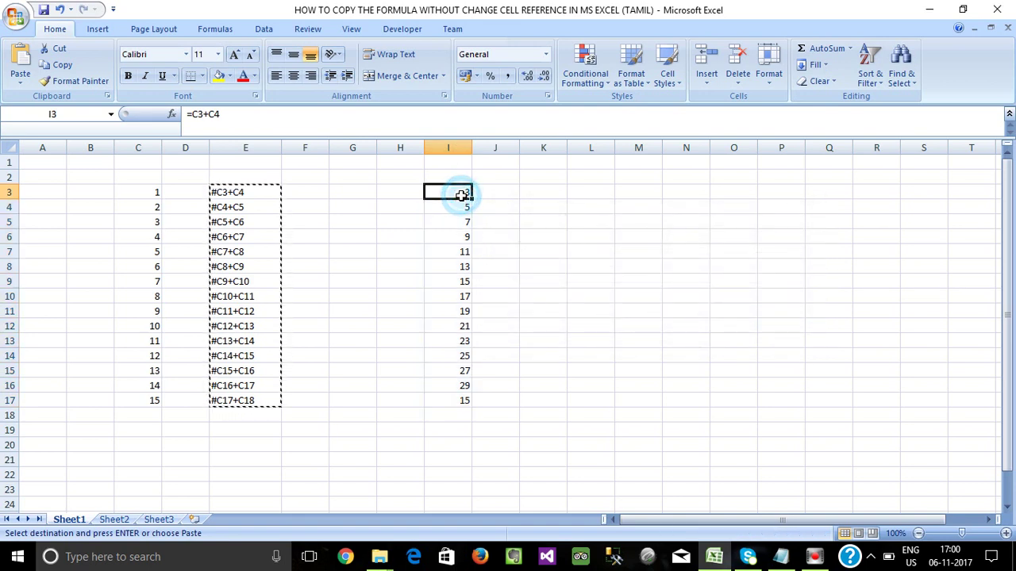
left_click(461, 207)
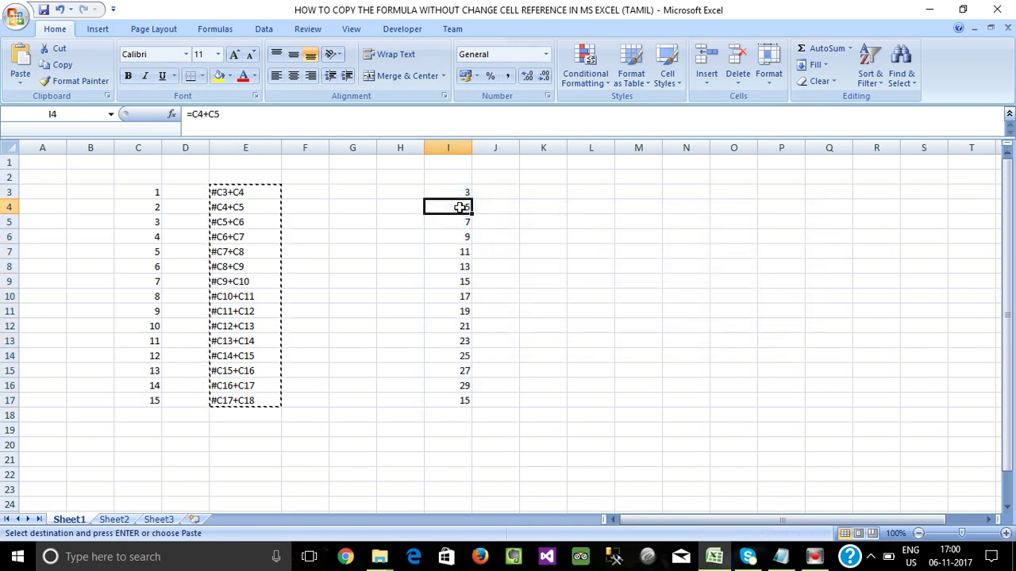
left_click(461, 222)
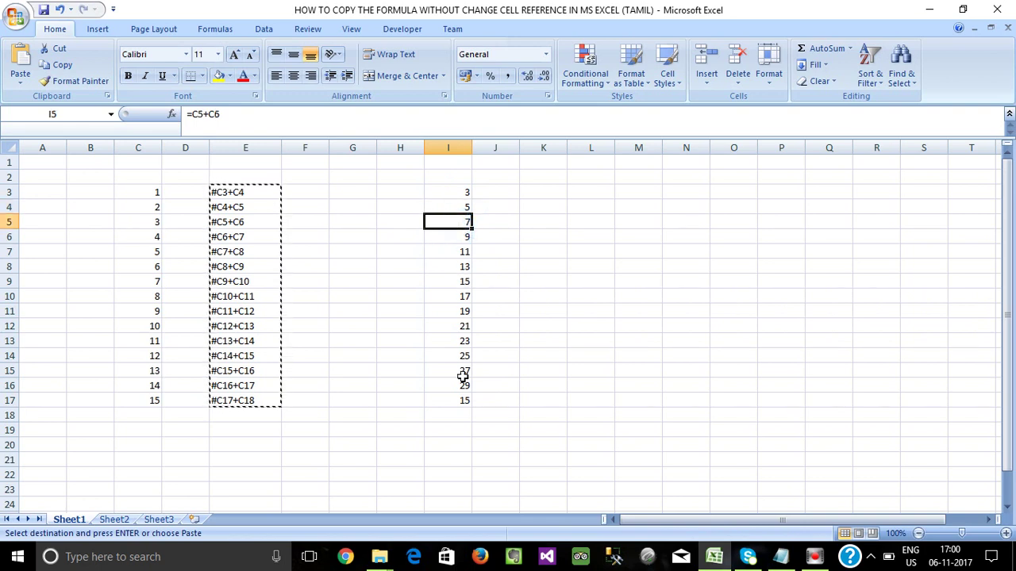
left_click(457, 401)
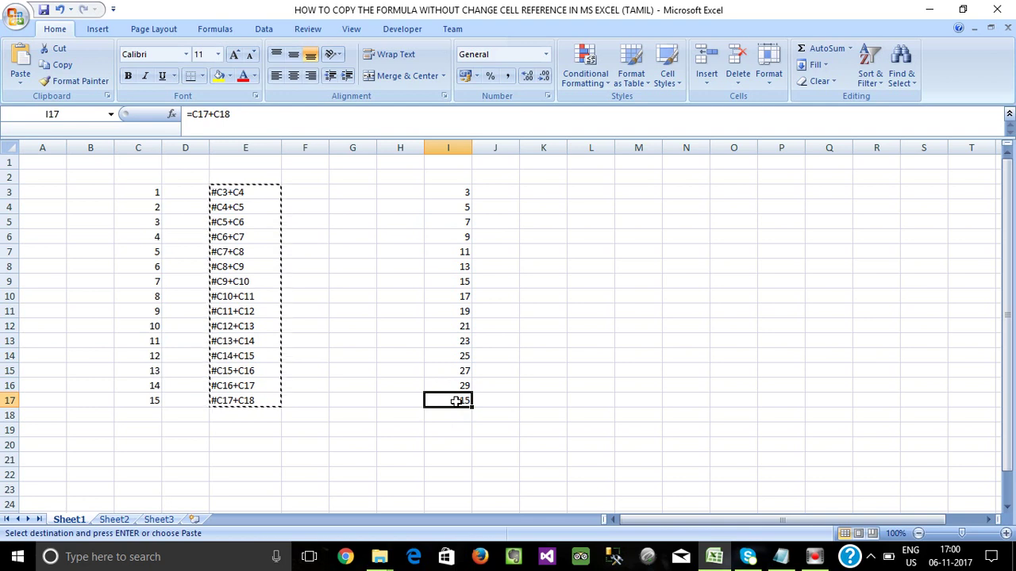
left_click_drag(458, 401, 428, 356)
left_click(431, 250)
double_click(433, 252)
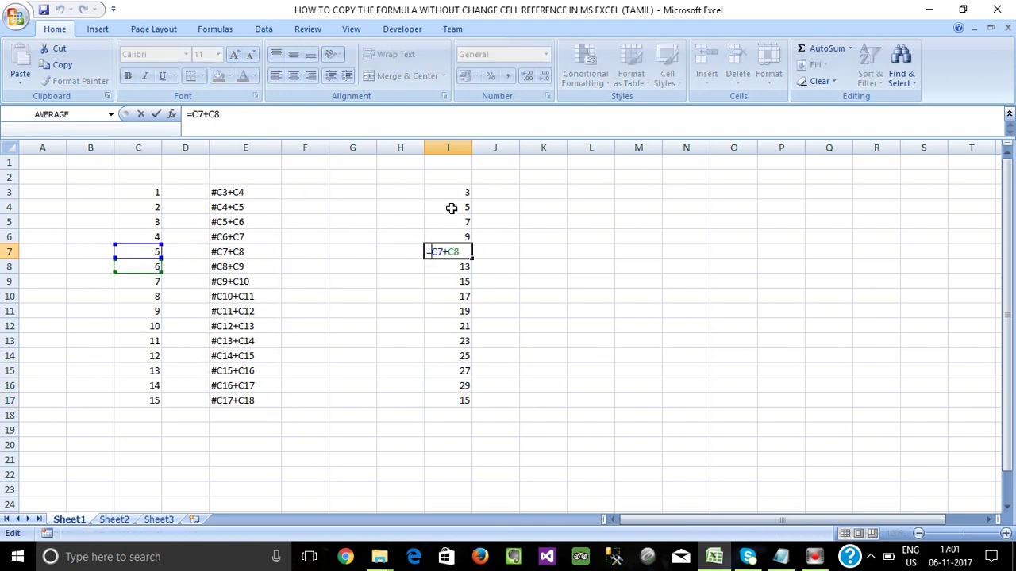
key("Escape")
Undo the column I copy and the # conversion, confirming E3:E17 hold formulas like =C3+C4
key("ctrl+z")
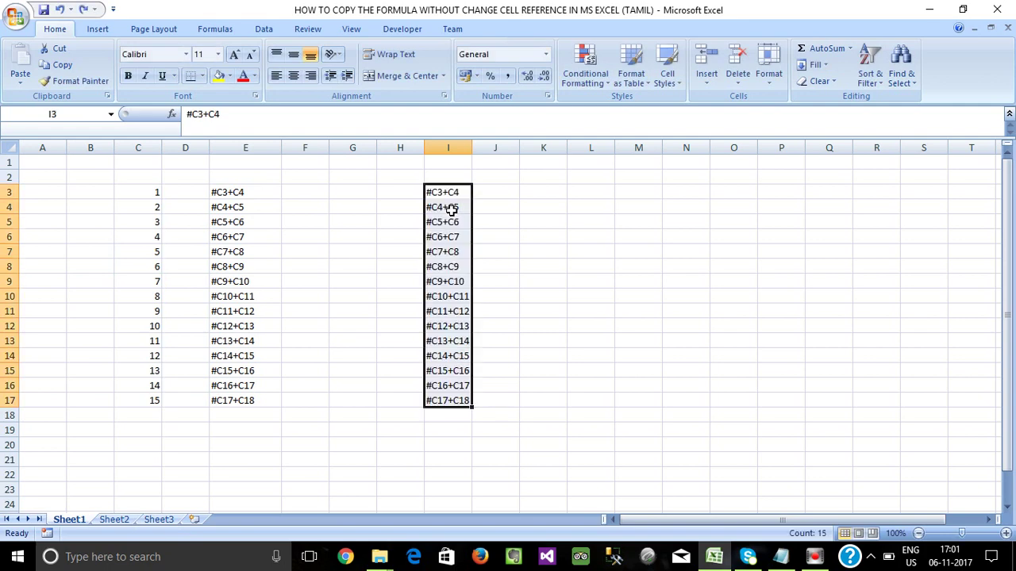
key("ctrl+z")
key("ctrl+z")
key("ctrl+z")
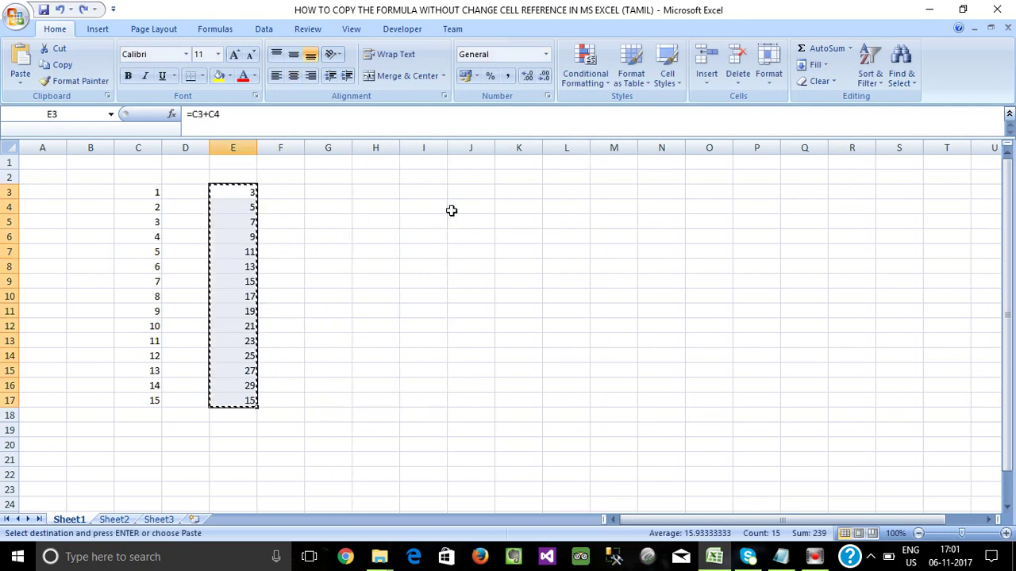
left_click(238, 209)
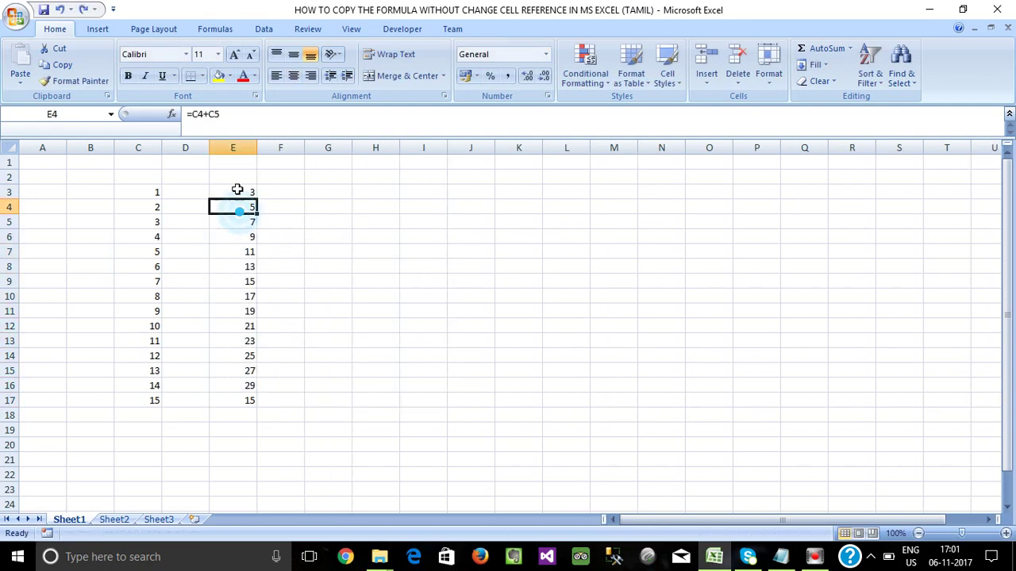
left_click(238, 188)
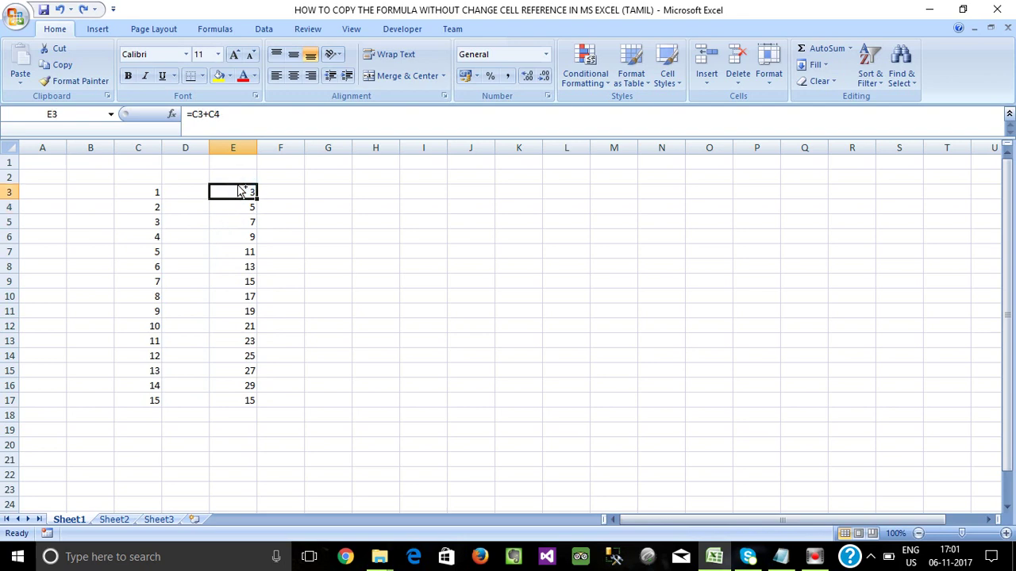
key("ctrl+shift+Down")
left_click(361, 206)
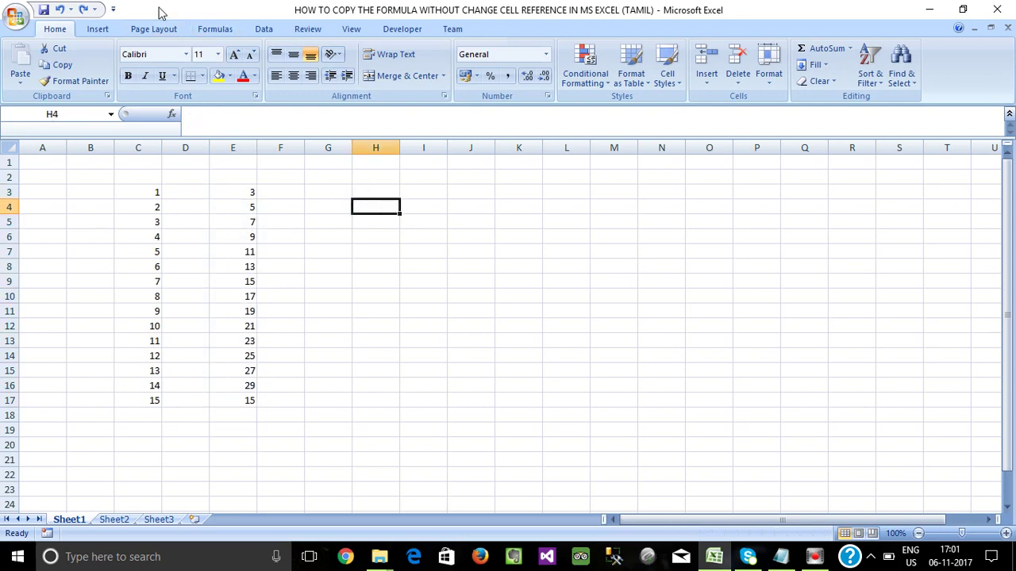
Turn on Show Formulas and select the formula range E3:E17
left_click(215, 29)
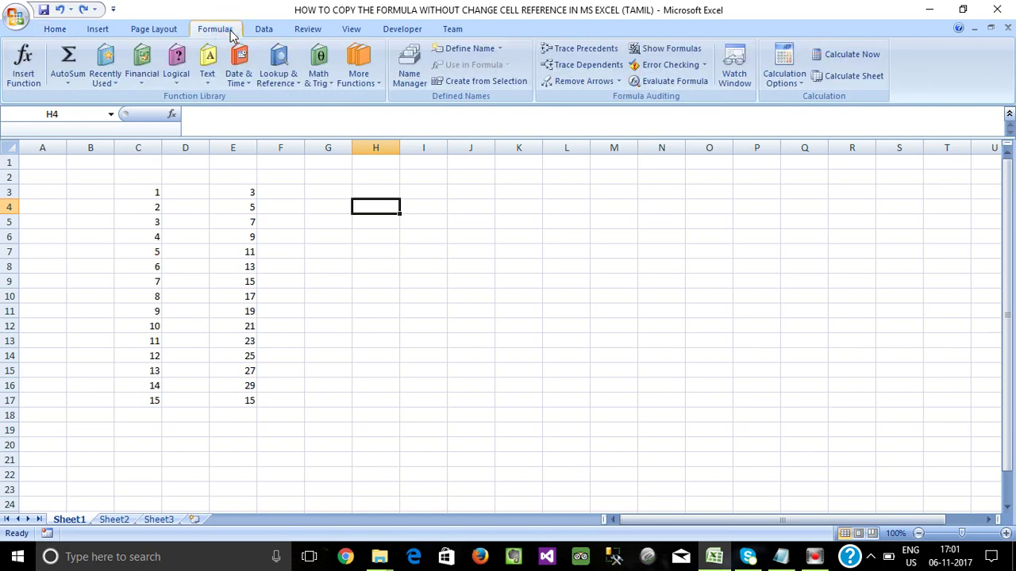
left_click(671, 50)
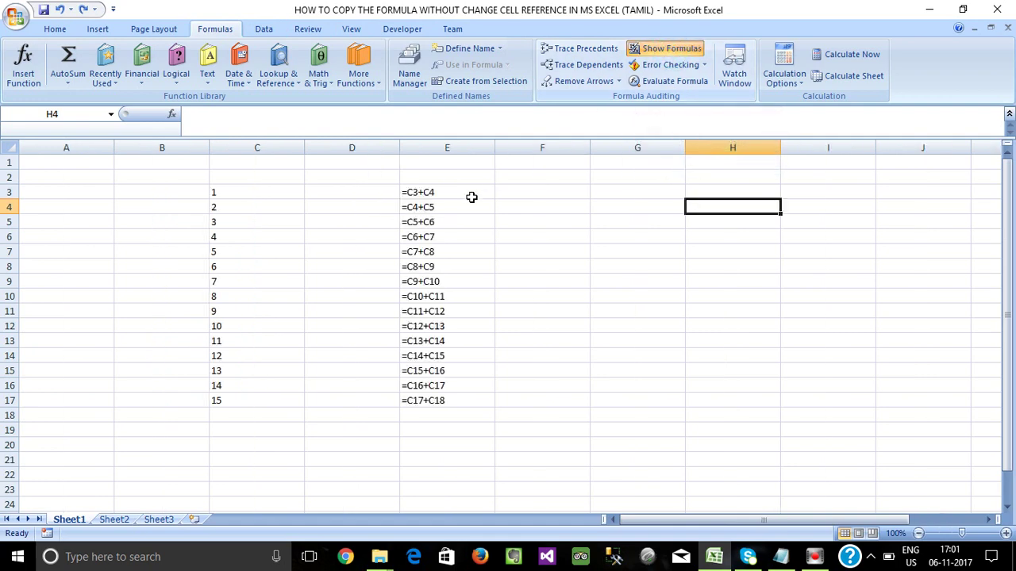
left_click(418, 193)
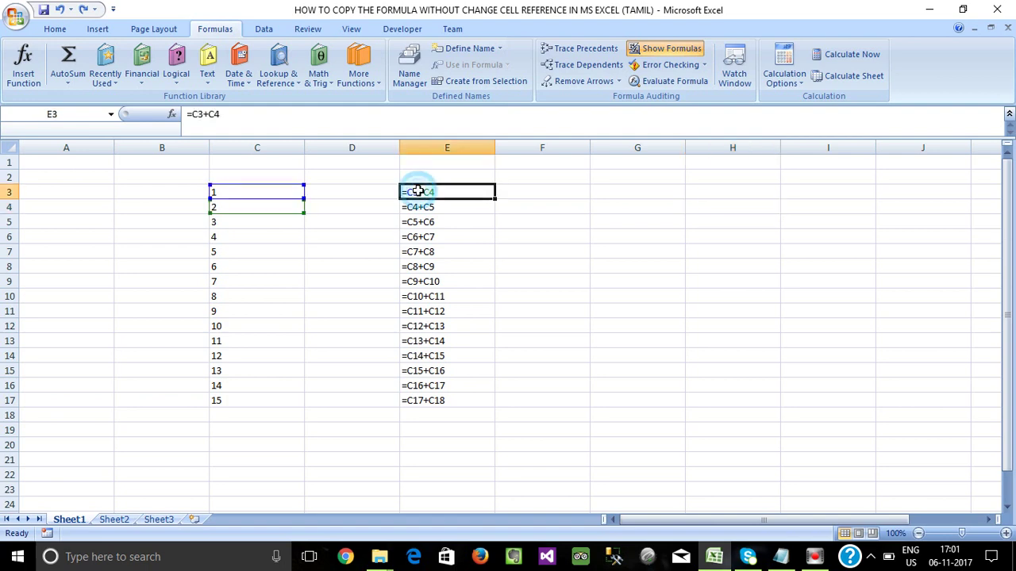
key("ctrl+shift+Down")
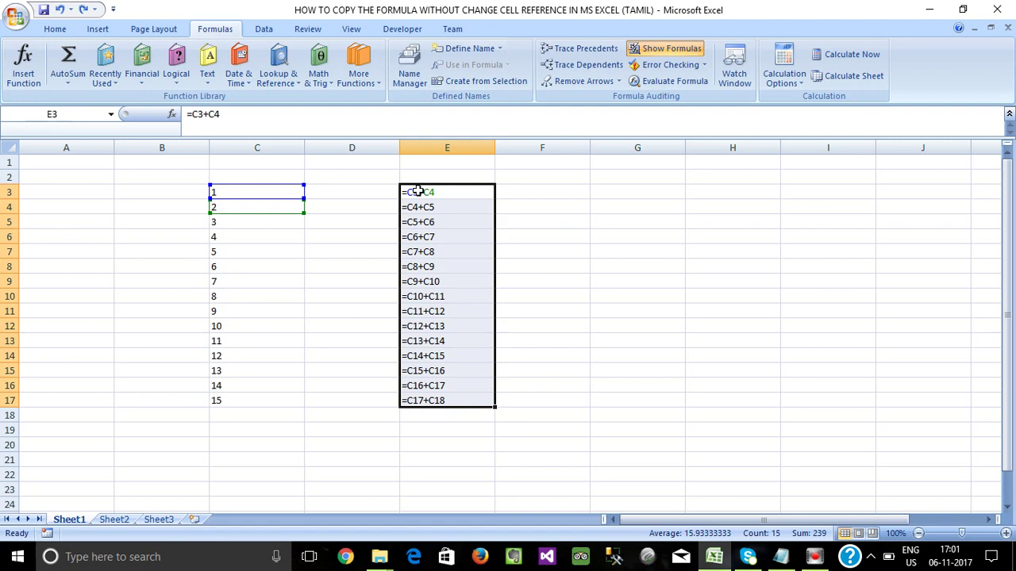
Copy E3:E17 and paste the formulas as plain text into an untitled Notepad document
key("ctrl+c")
key("alt+Tab")
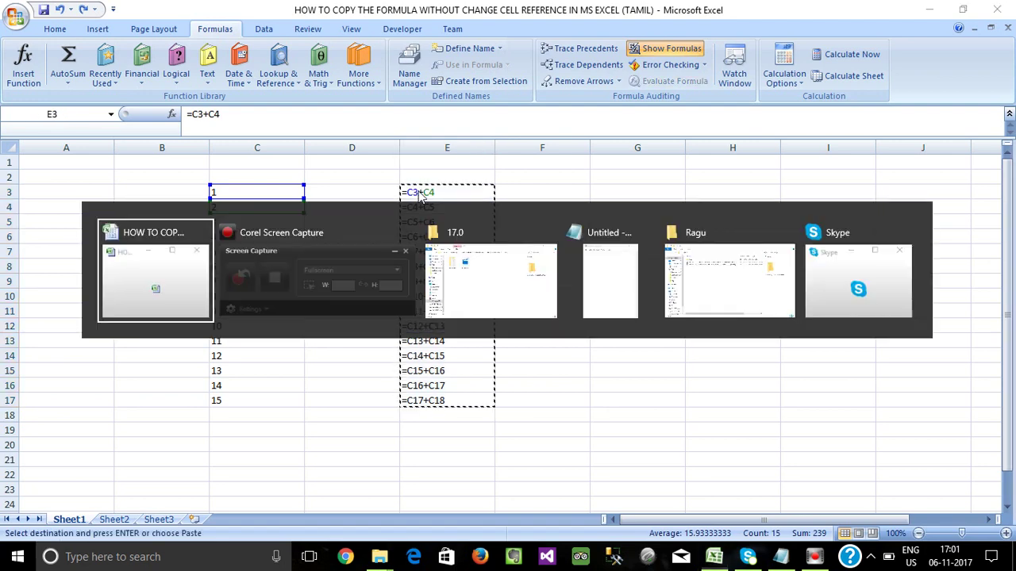
key("Tab")
key("Tab")
key("Tab")
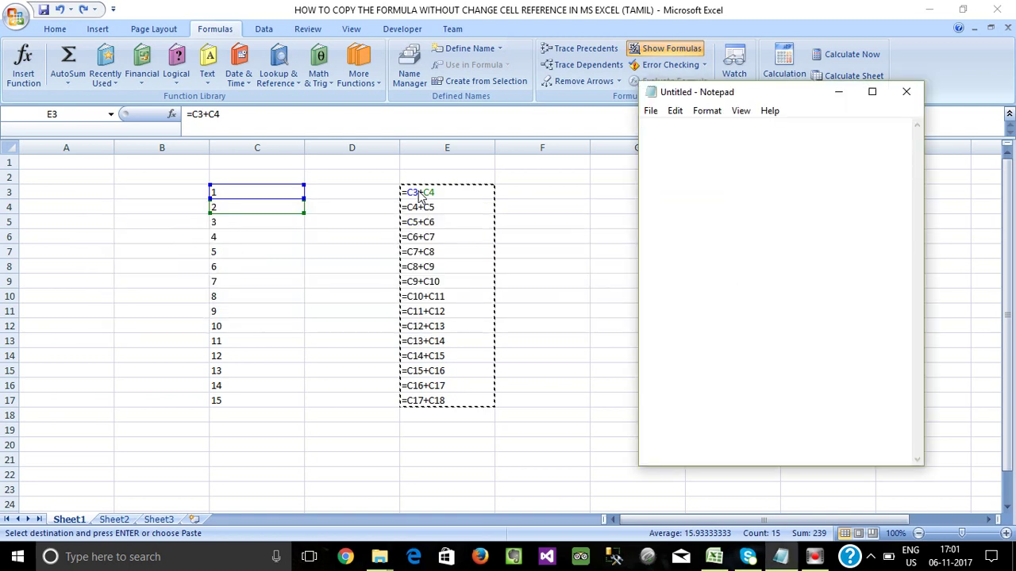
key("alt+Tab")
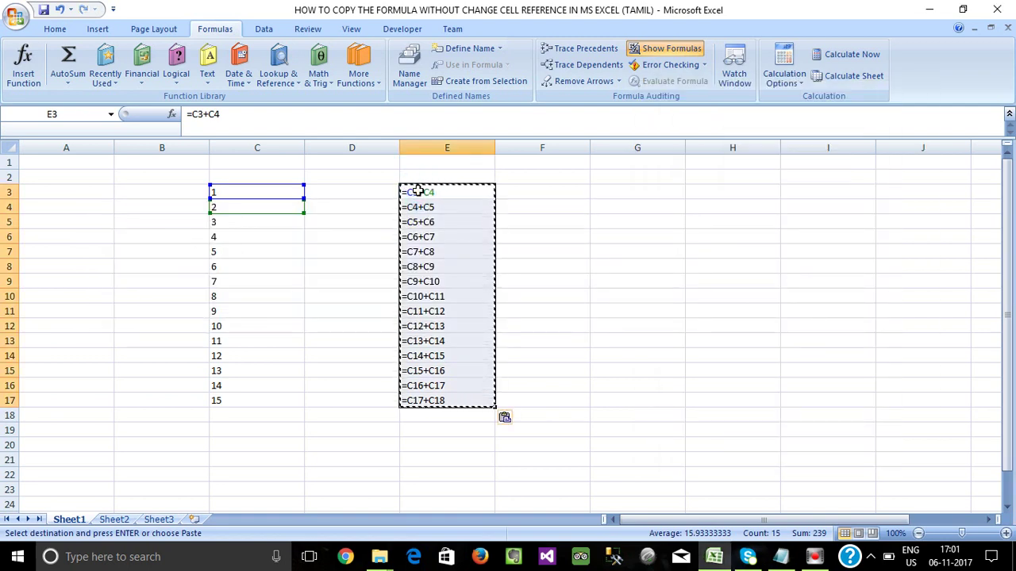
key("alt+Tab")
key("Tab")
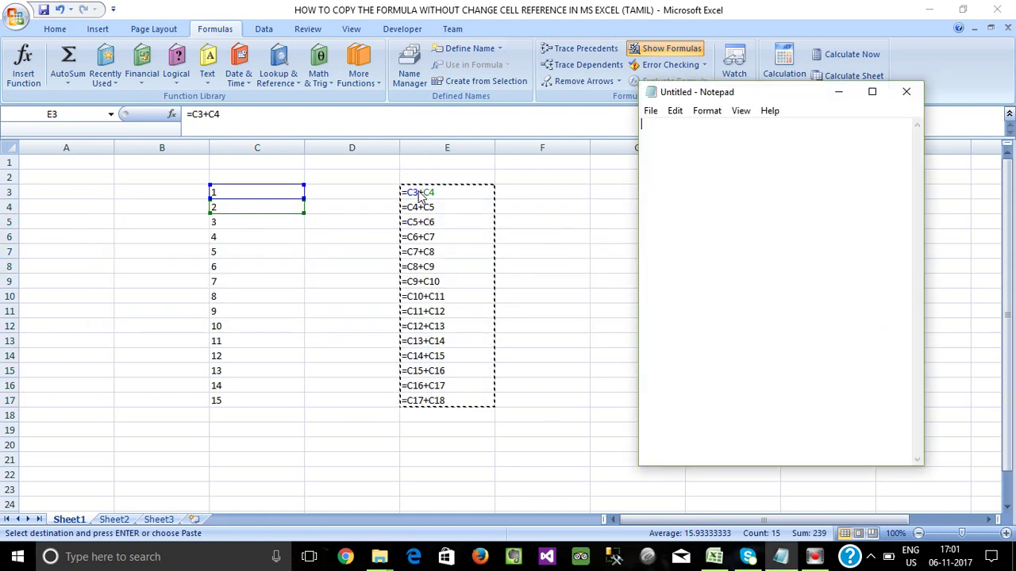
key("ctrl+v")
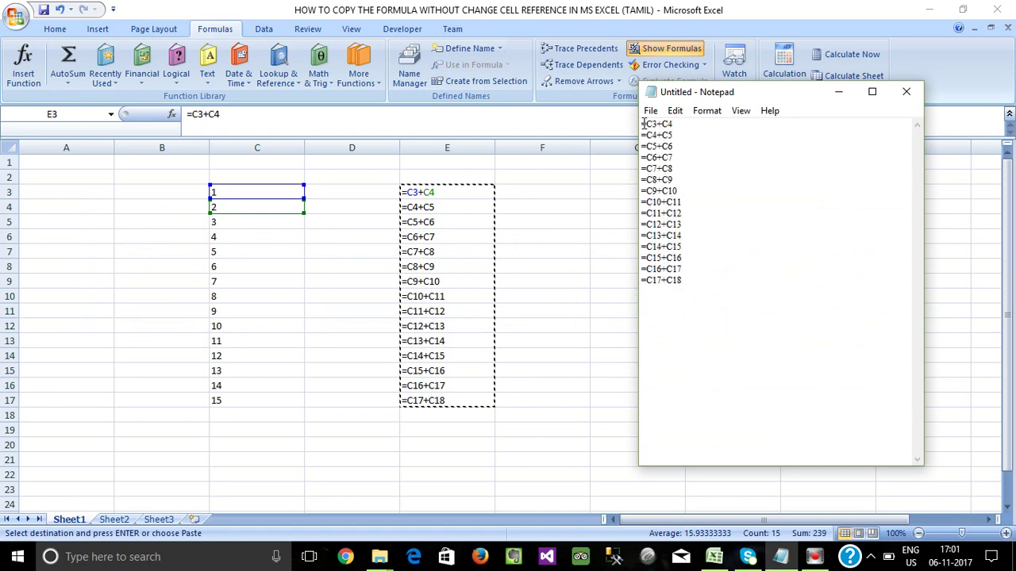
Copy the =C3+C4 through =C17+C18 lines from Notepad and return to Excel
left_click_drag(642, 124, 643, 292)
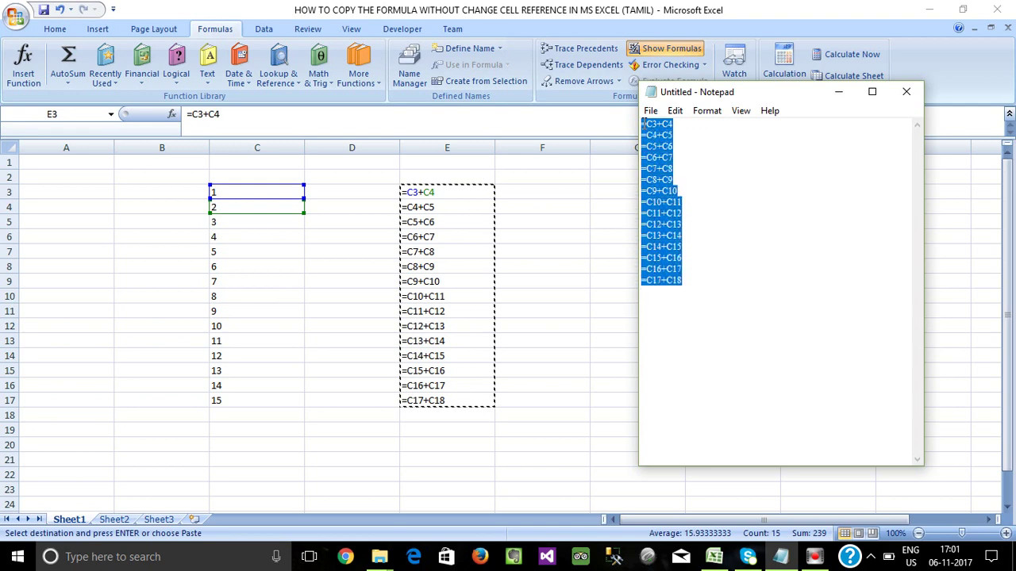
key("ctrl+c")
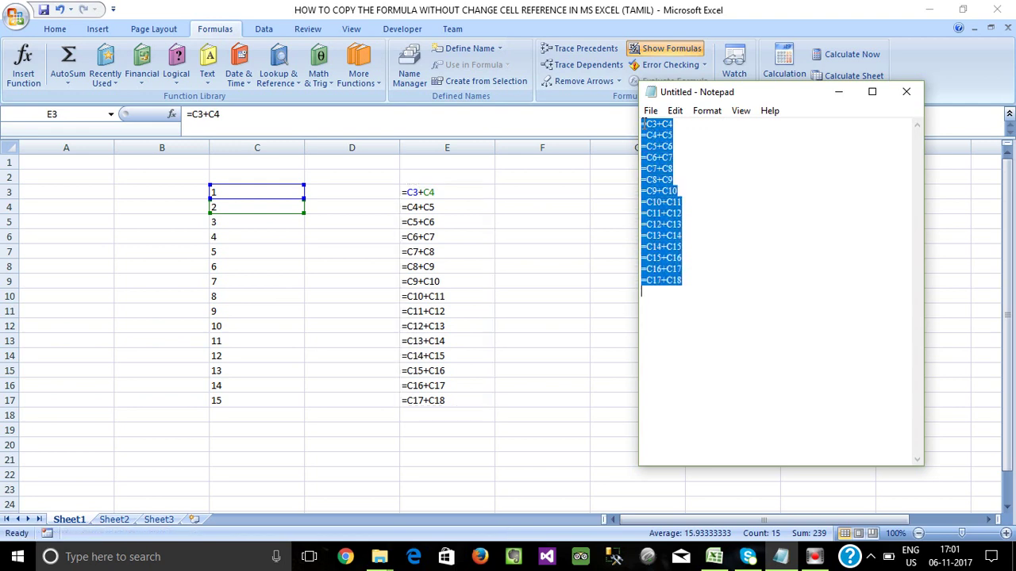
key("alt+Tab")
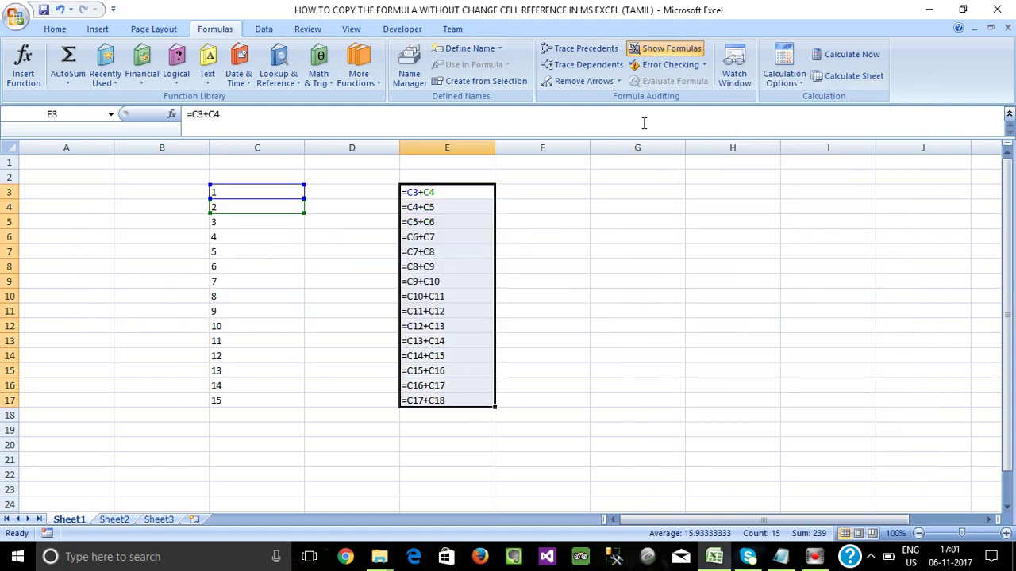
Paste the formulas into G3:G17, verifying G7 reads =C7+C8
left_click(638, 189)
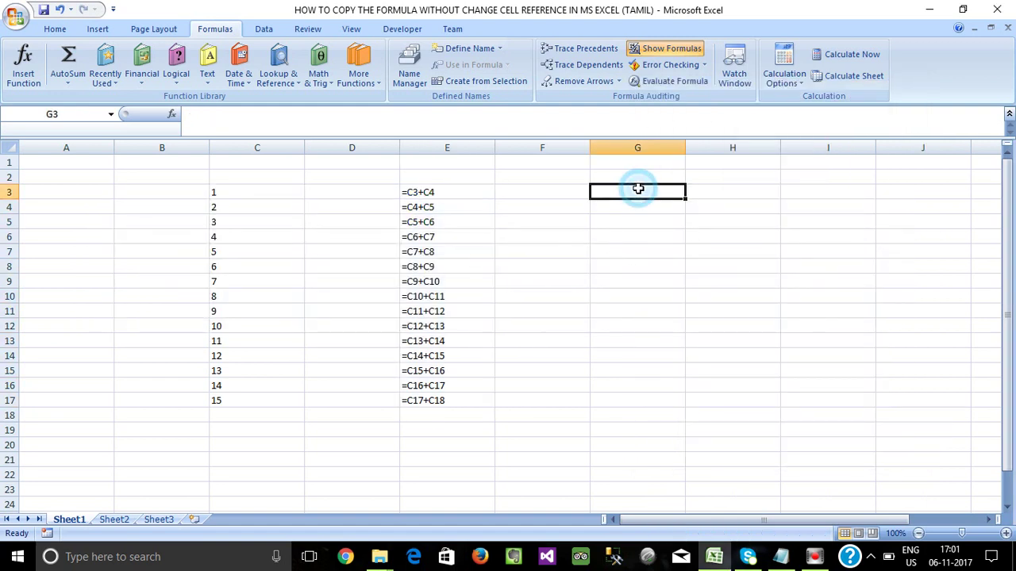
key("ctrl+v")
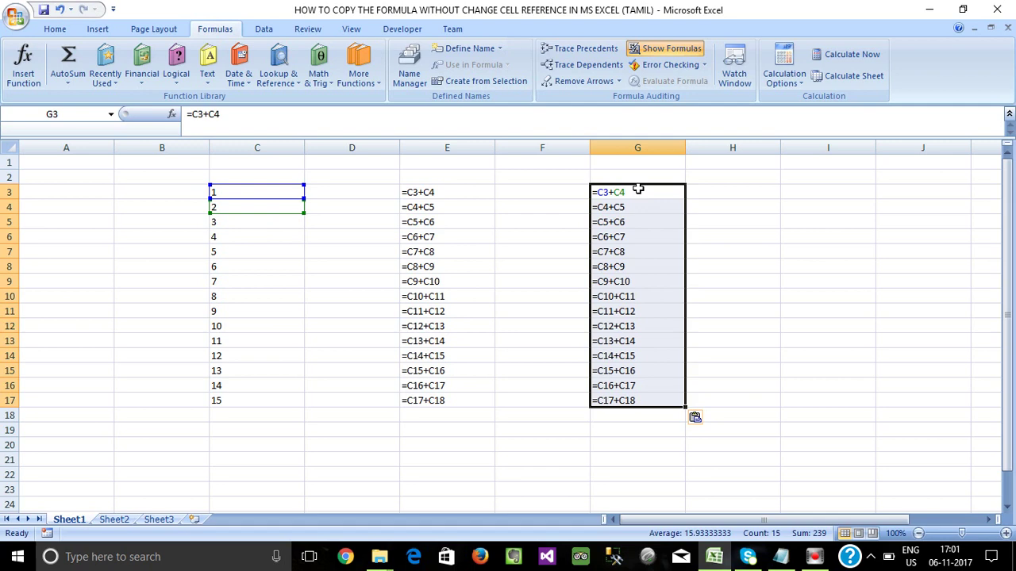
left_click(640, 189)
left_click(646, 250)
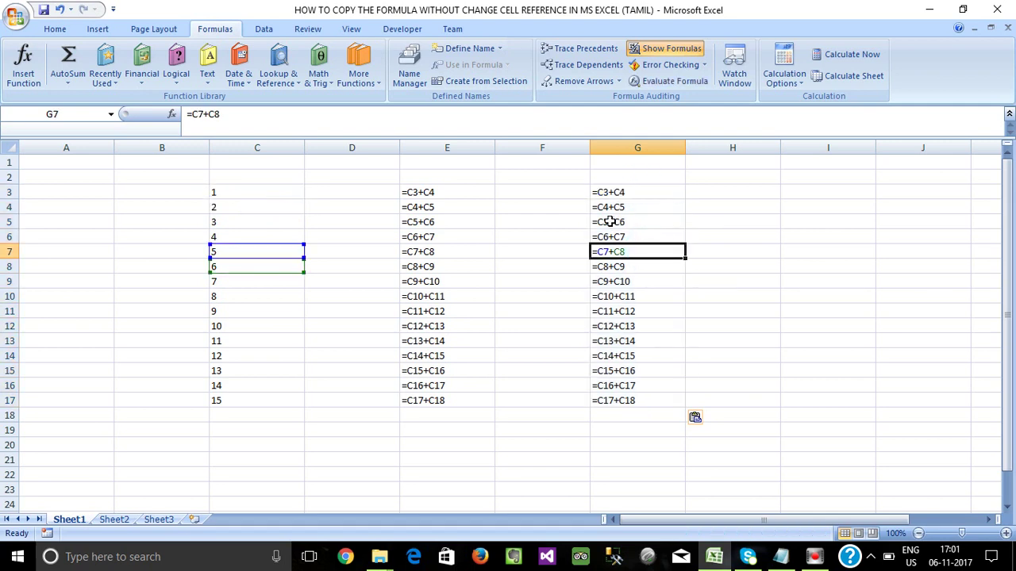
Turn Show Formulas off and compare the results in G3 and E3
left_click(672, 53)
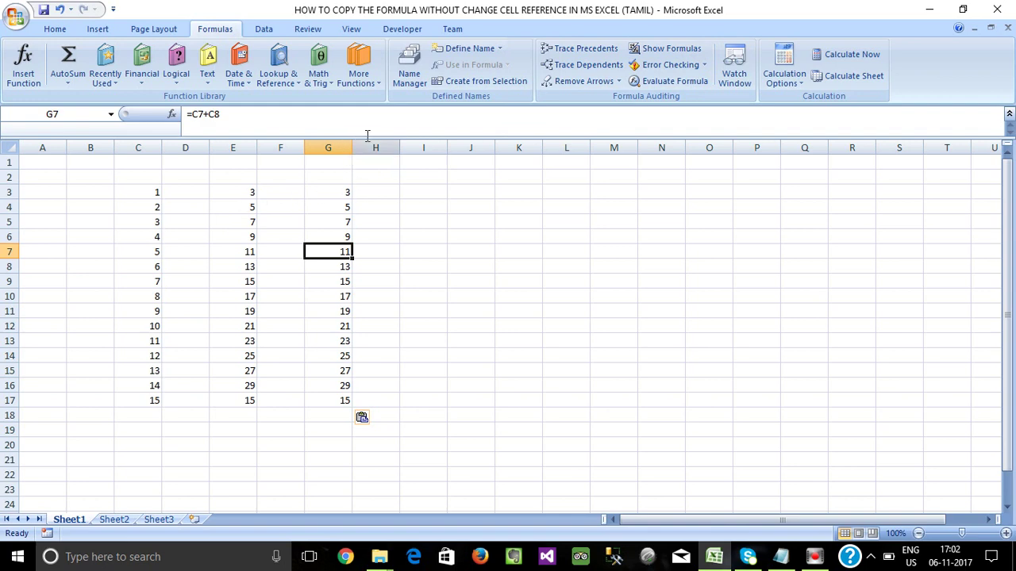
left_click(312, 194)
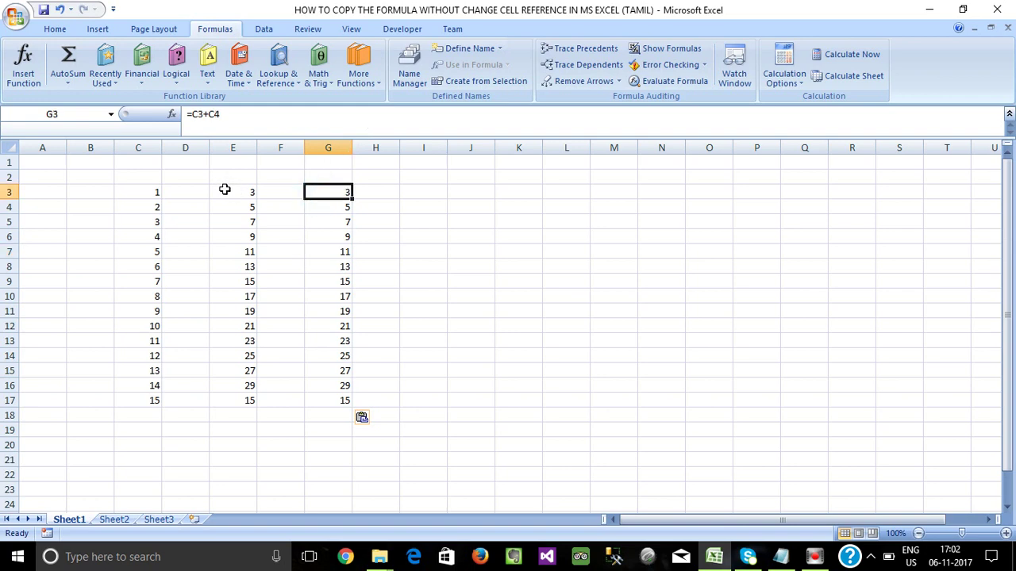
left_click(223, 190)
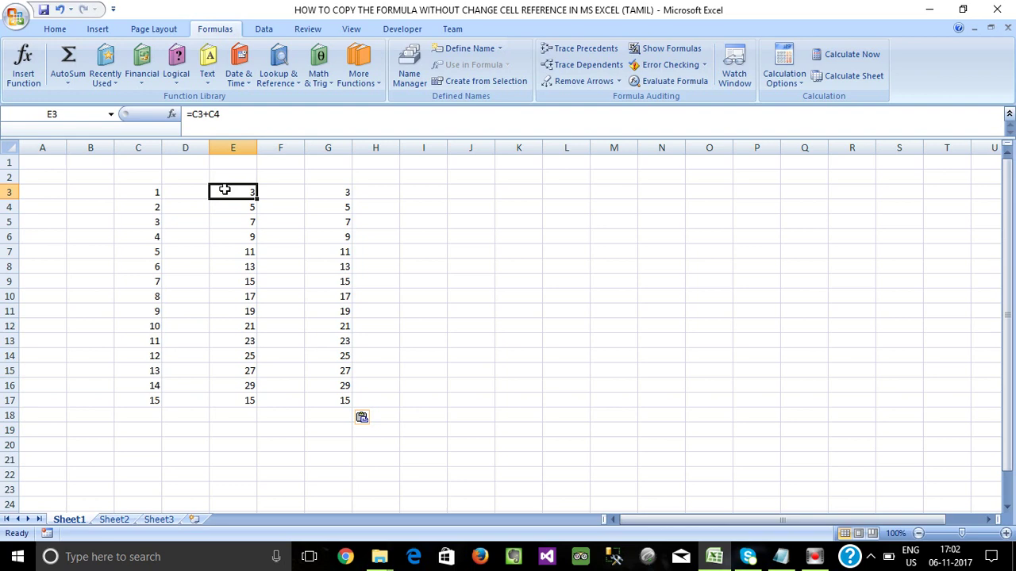